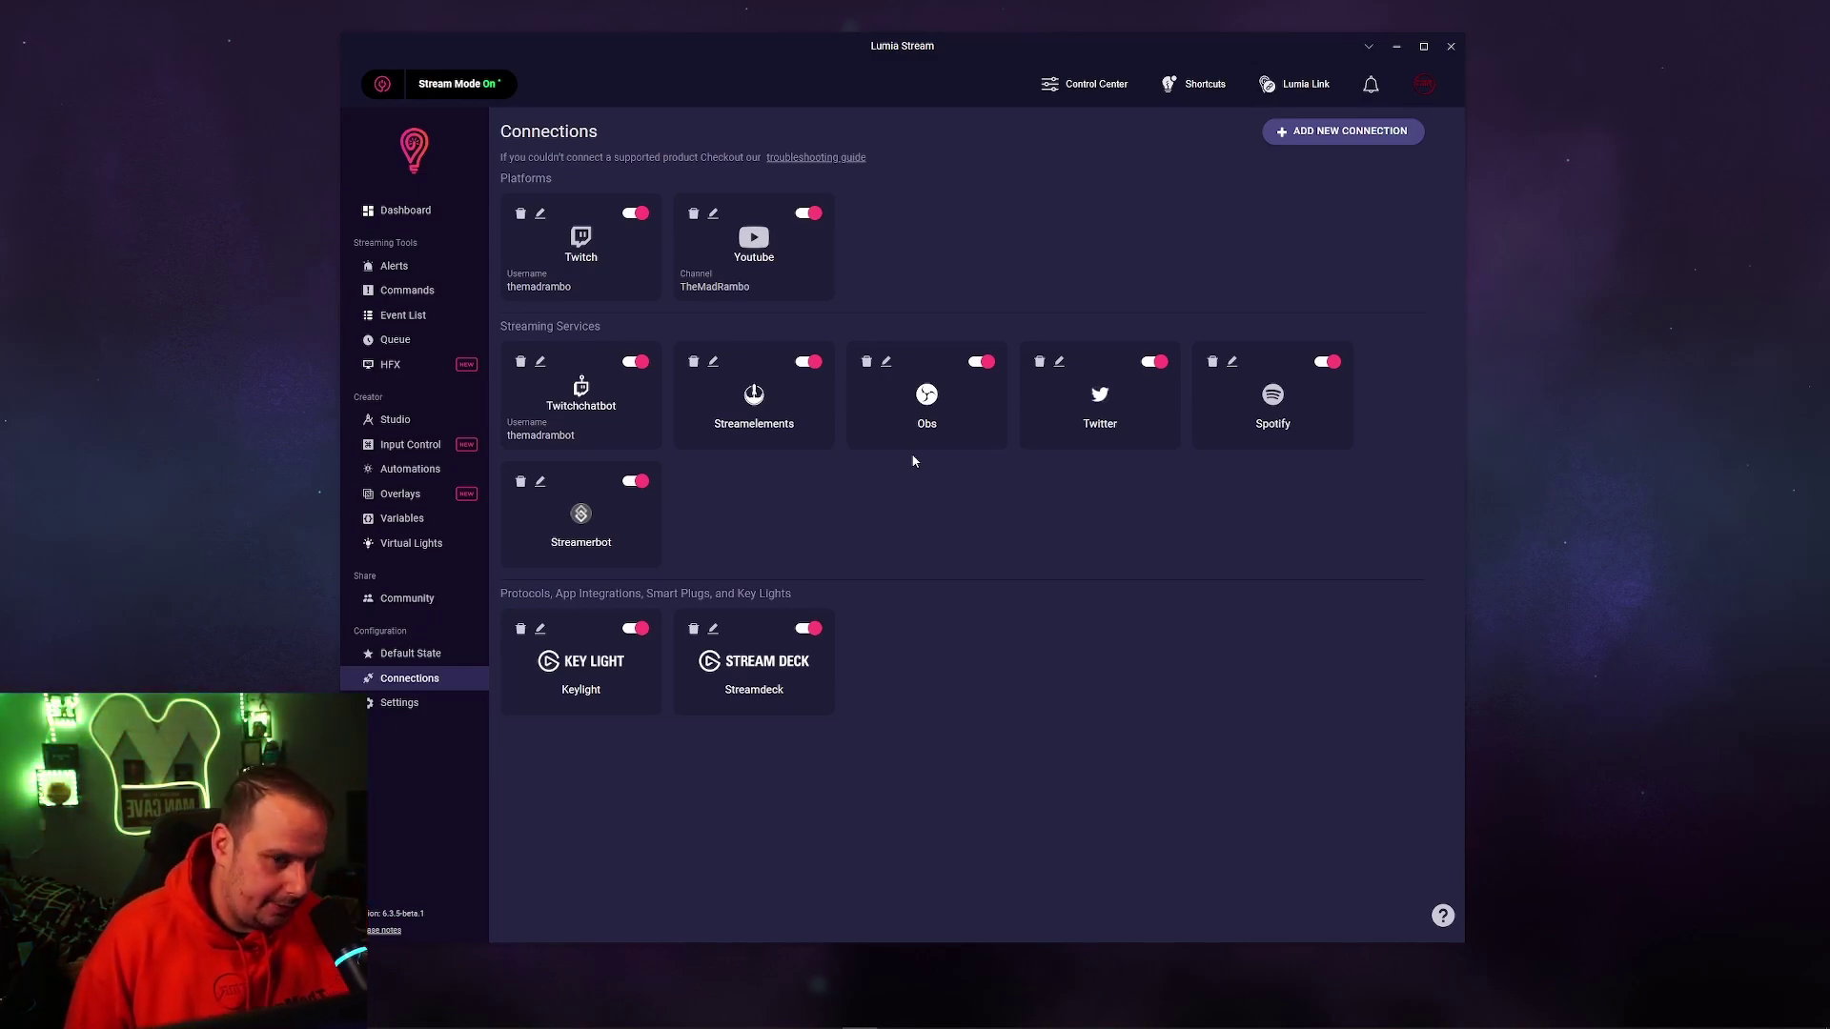
Show the Connections page listing Twitch, YouTube, OBS, Spotify, Streamer.bot, Key Light and Stream Deck
{"action": "mouse_move", "coordinate": [748, 425]}
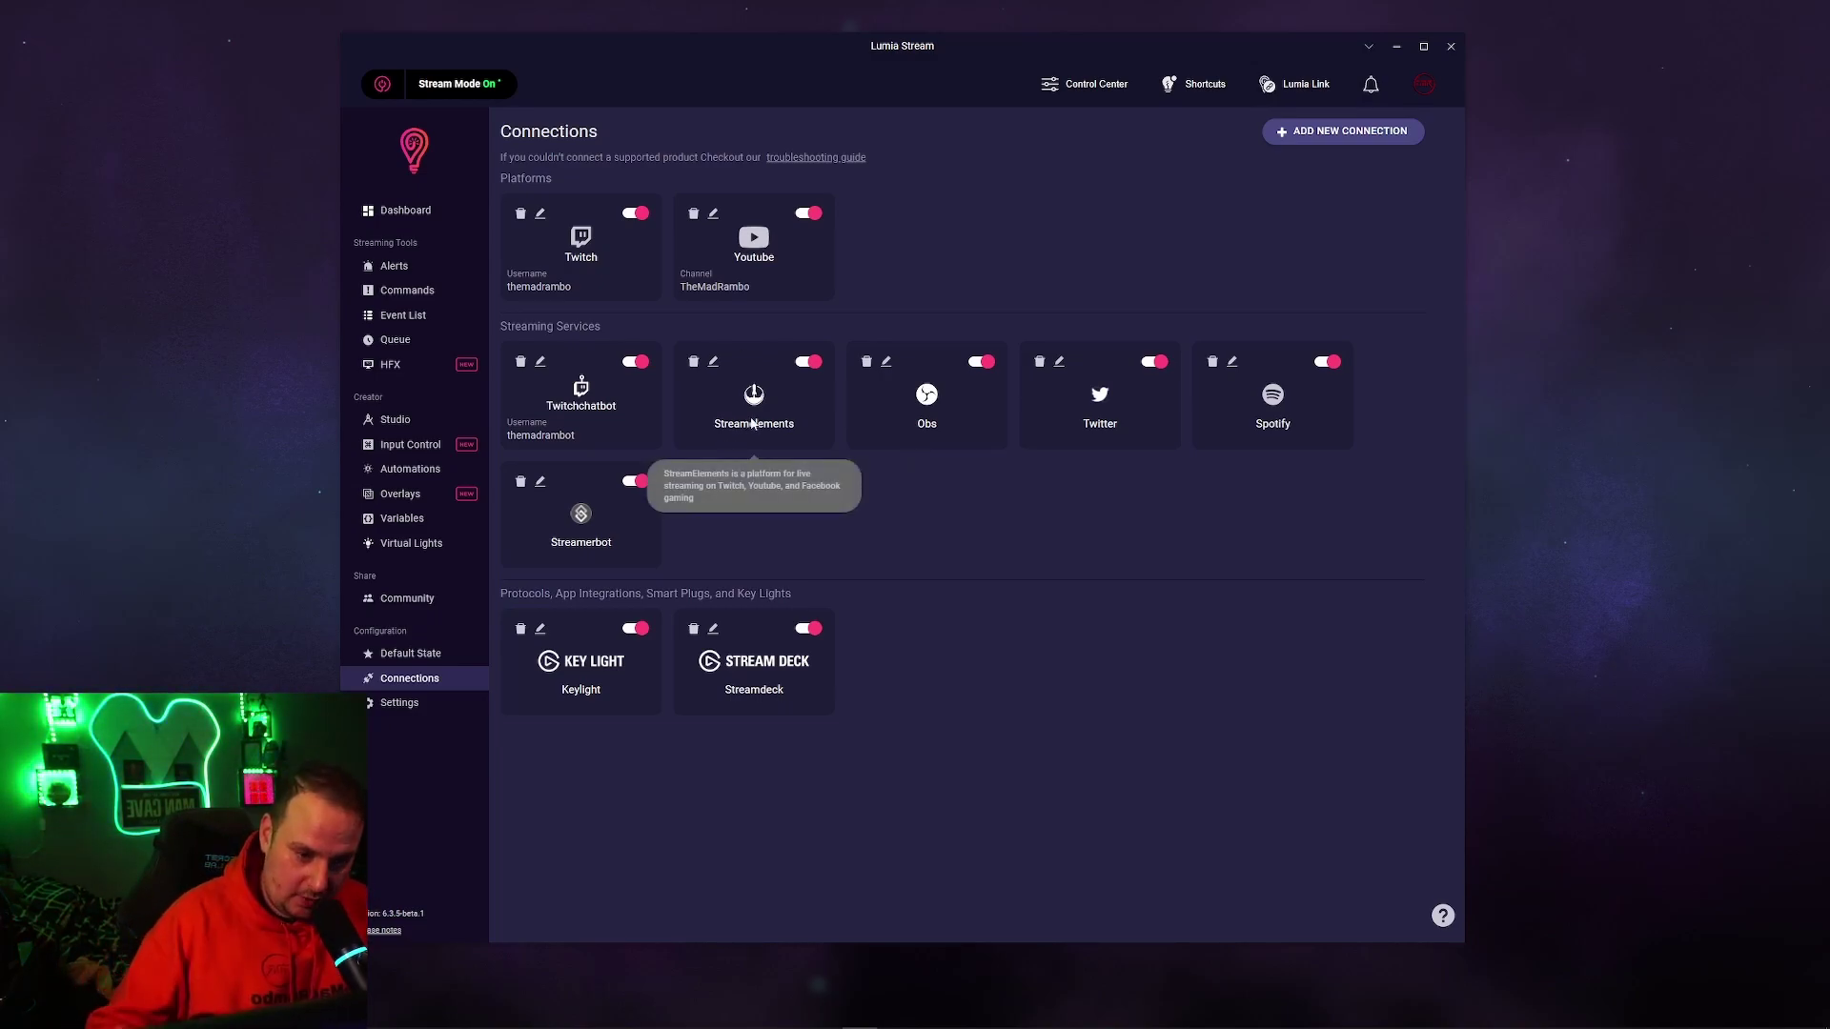
{"action": "left_click", "coordinate": [400, 685]}
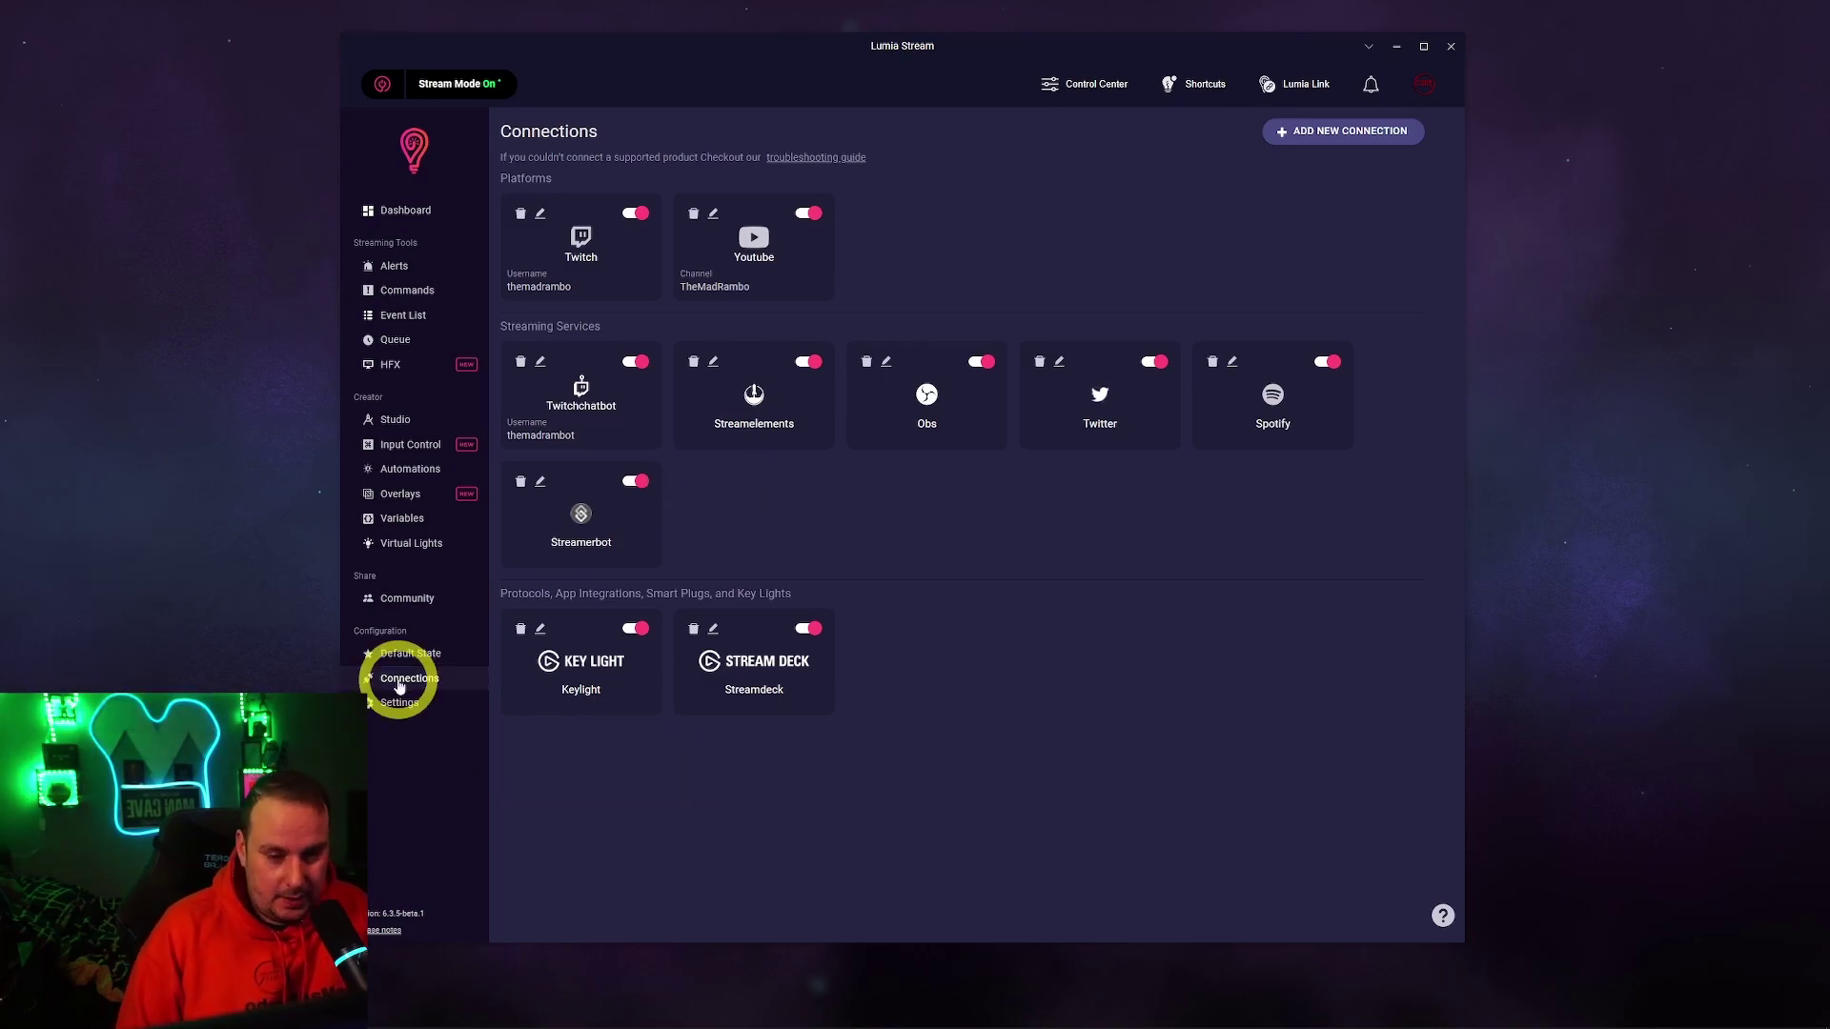
Add a Nanoleaf connection using the Shapes F294 panels, with Fast Mode enabled
{"action": "left_click", "coordinate": [1332, 133]}
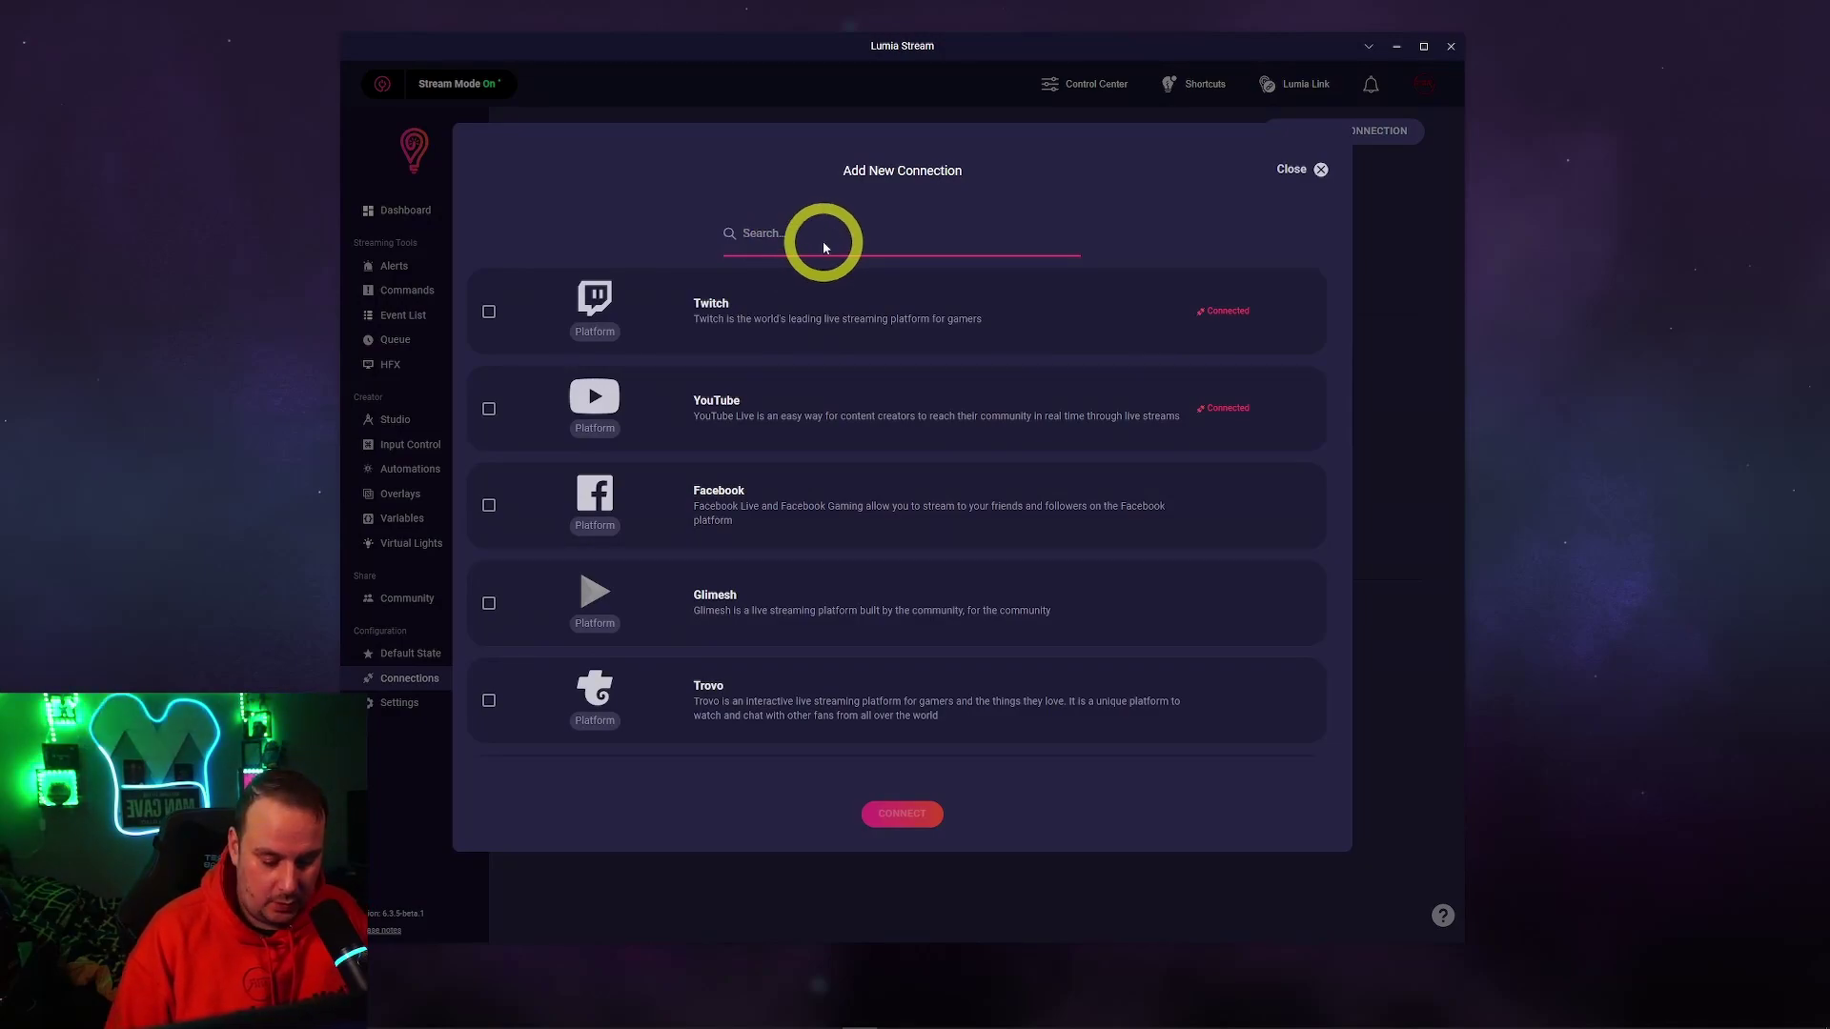
{"action": "key", "text": "Escape"}
{"action": "left_click", "coordinate": [1323, 133]}
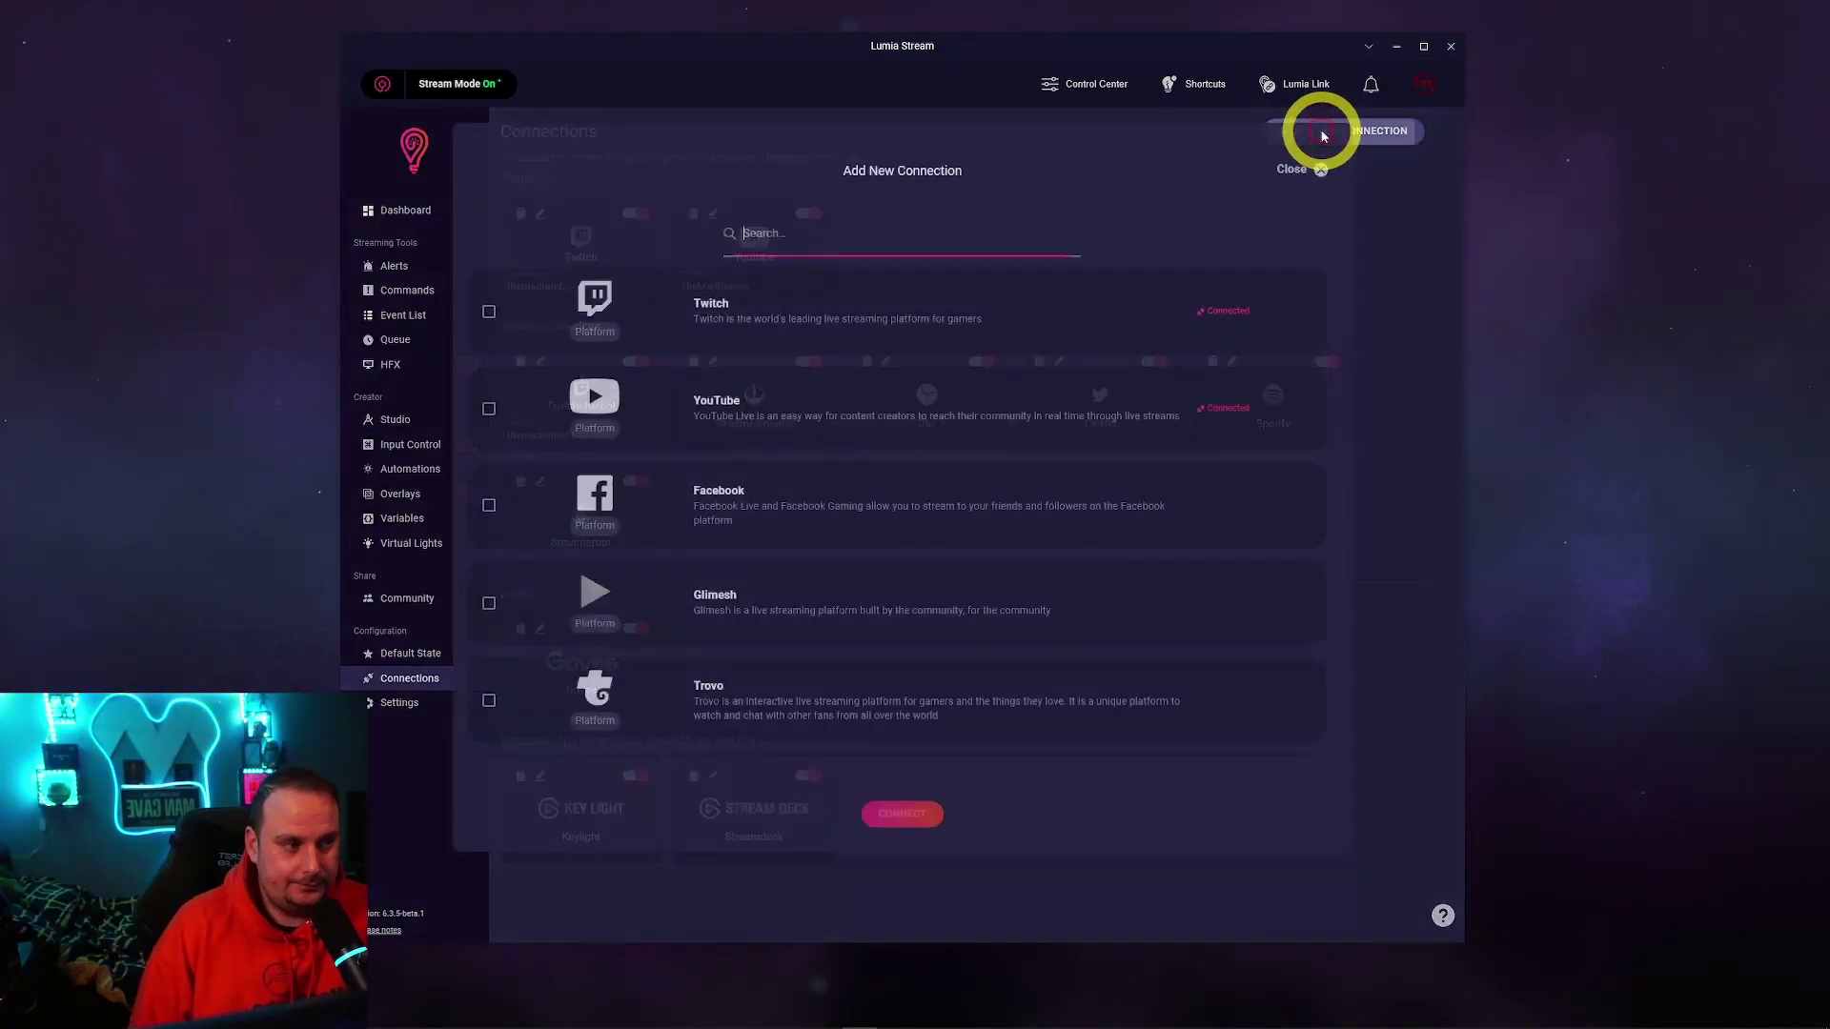
{"action": "left_click", "coordinate": [797, 245]}
{"action": "type", "text": "nan"}
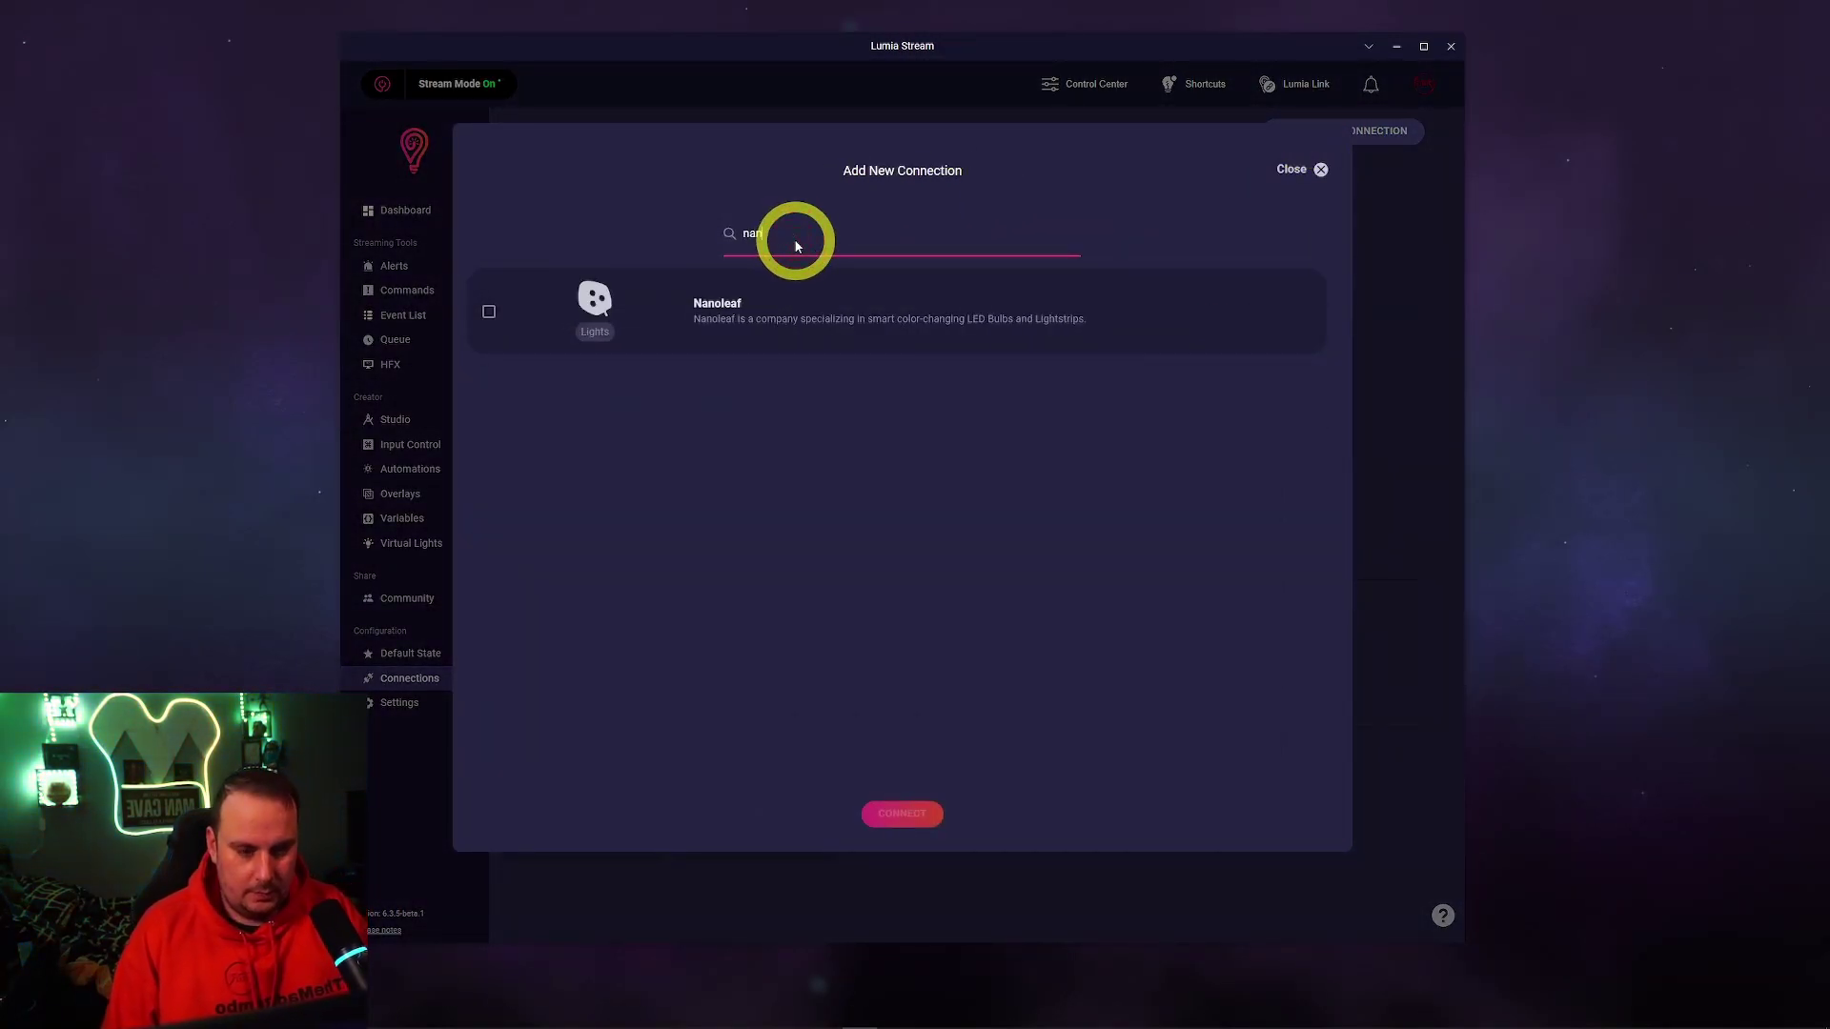
{"action": "left_click", "coordinate": [695, 312]}
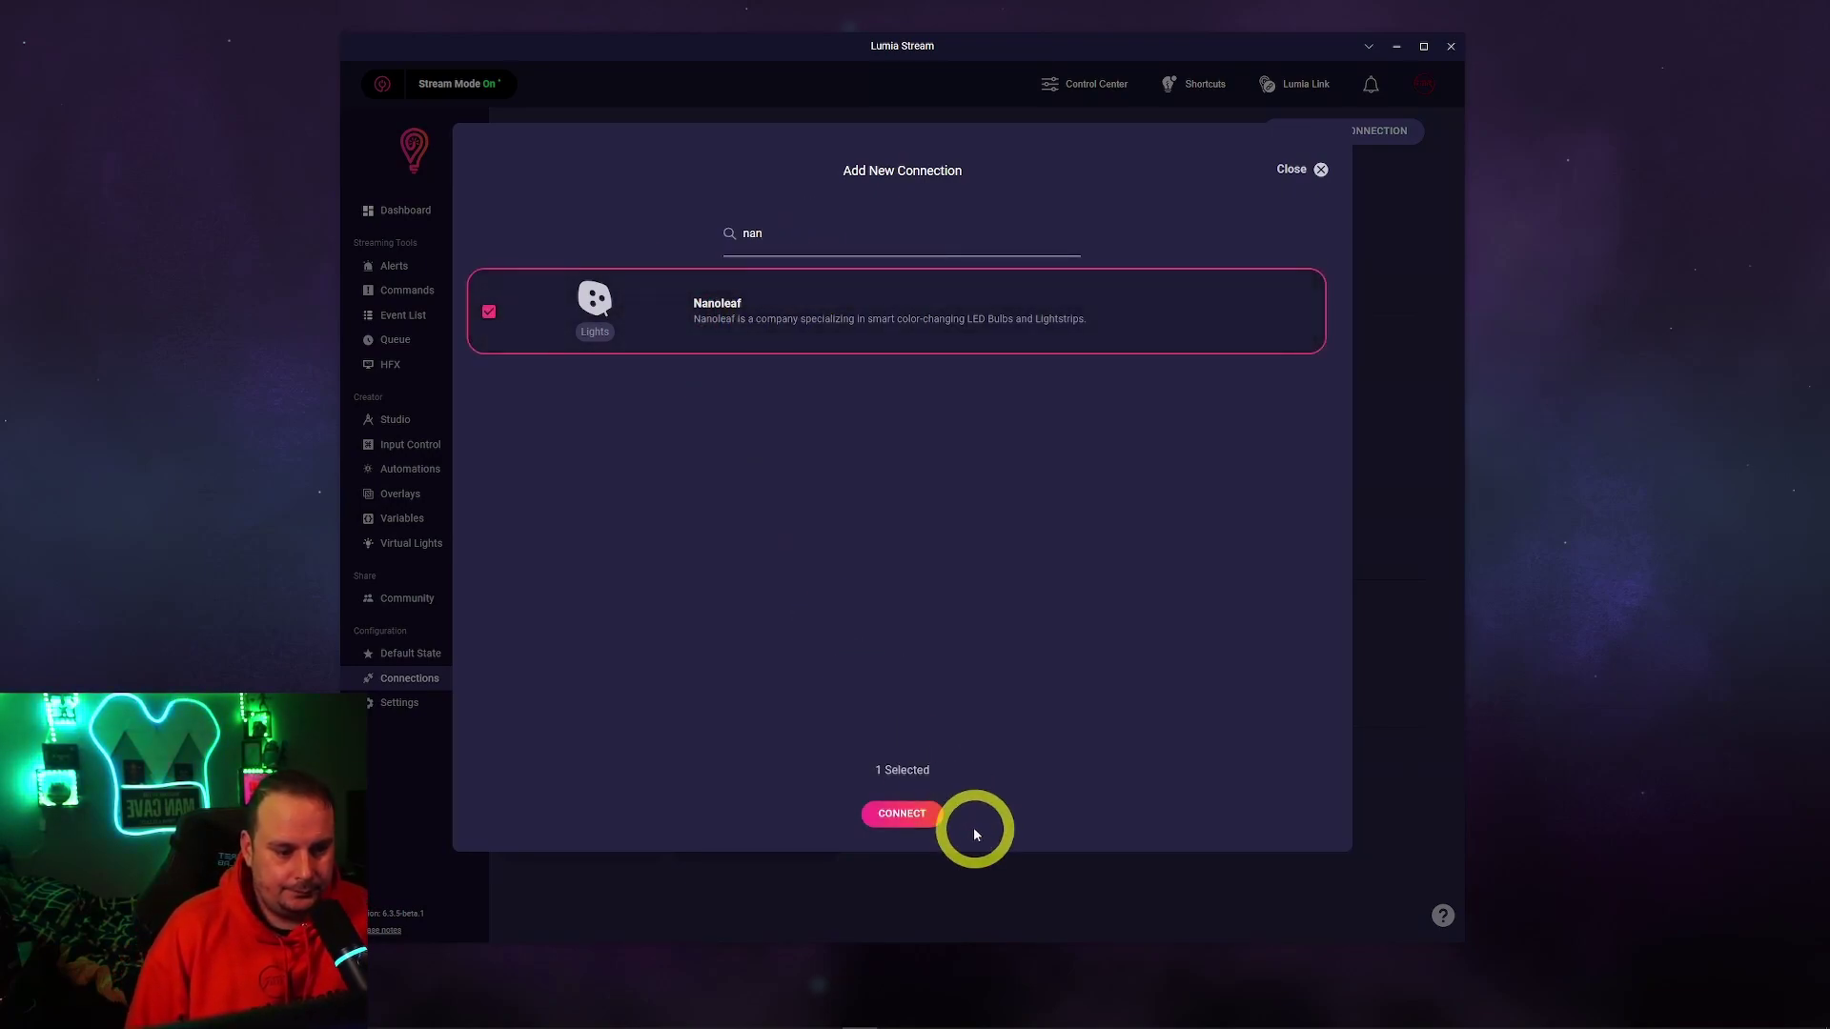
{"action": "left_click", "coordinate": [902, 814]}
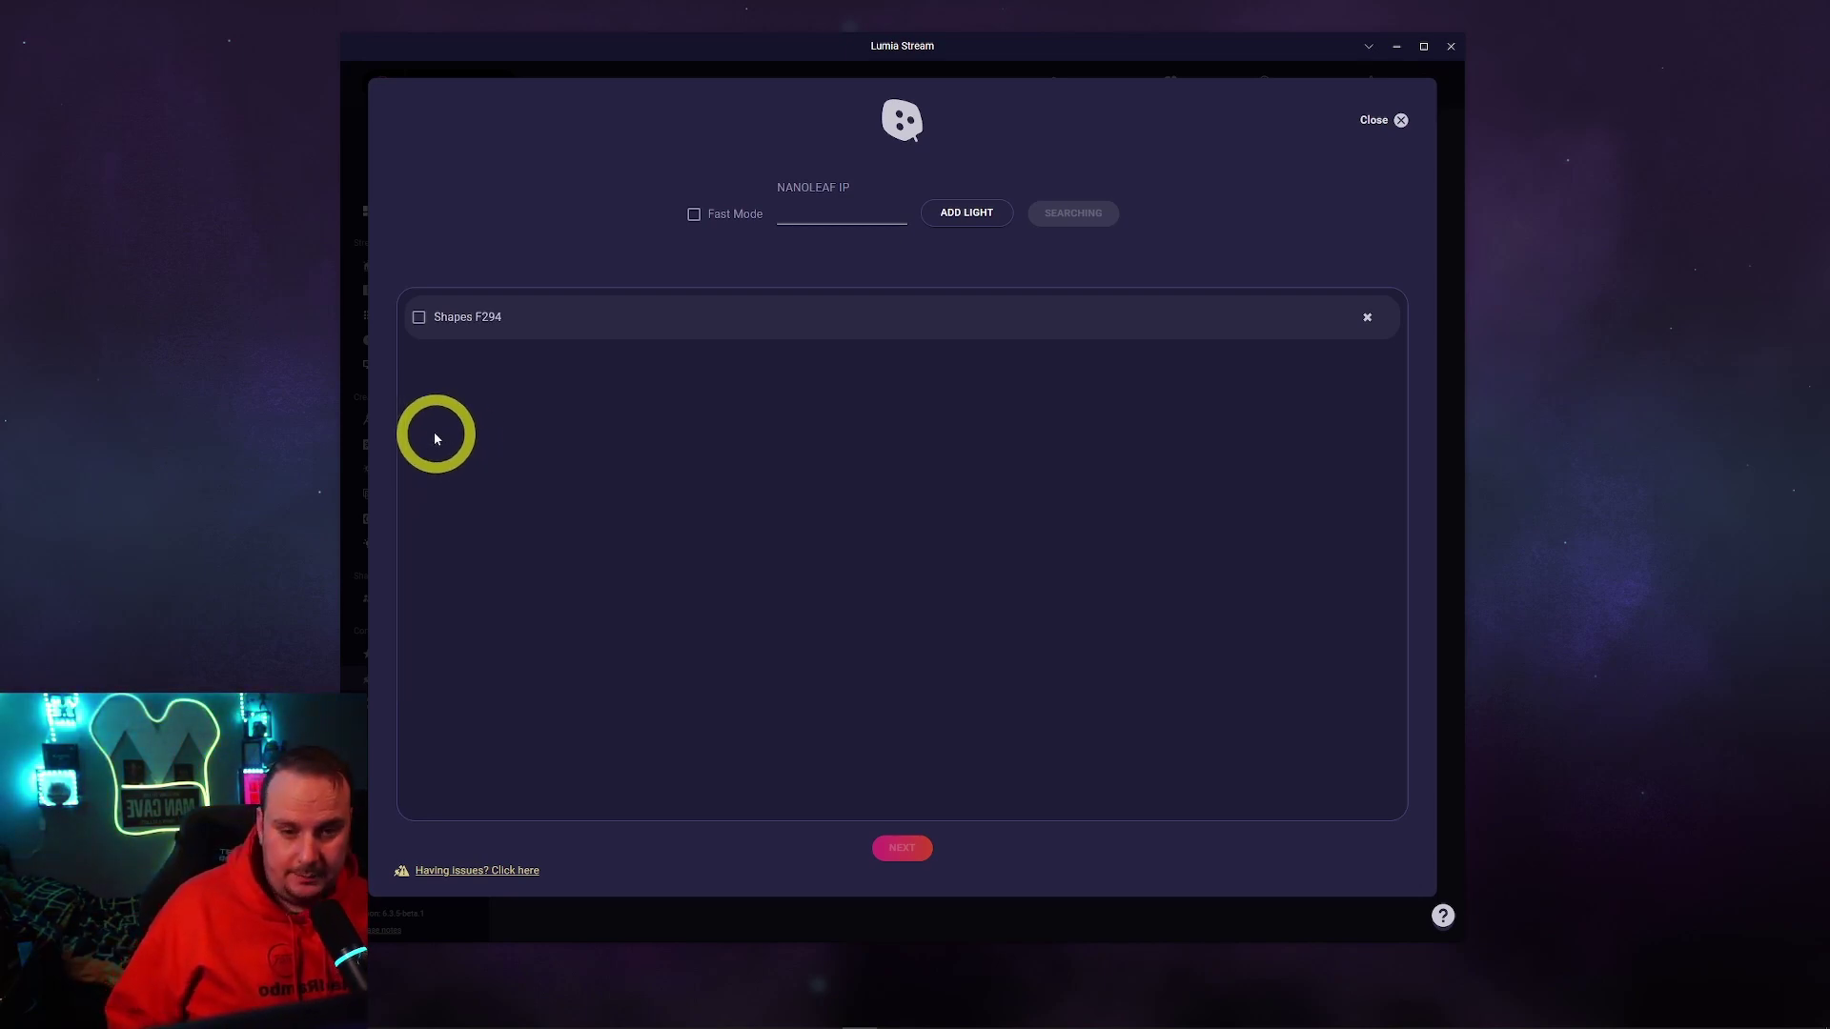
{"action": "left_click", "coordinate": [418, 317]}
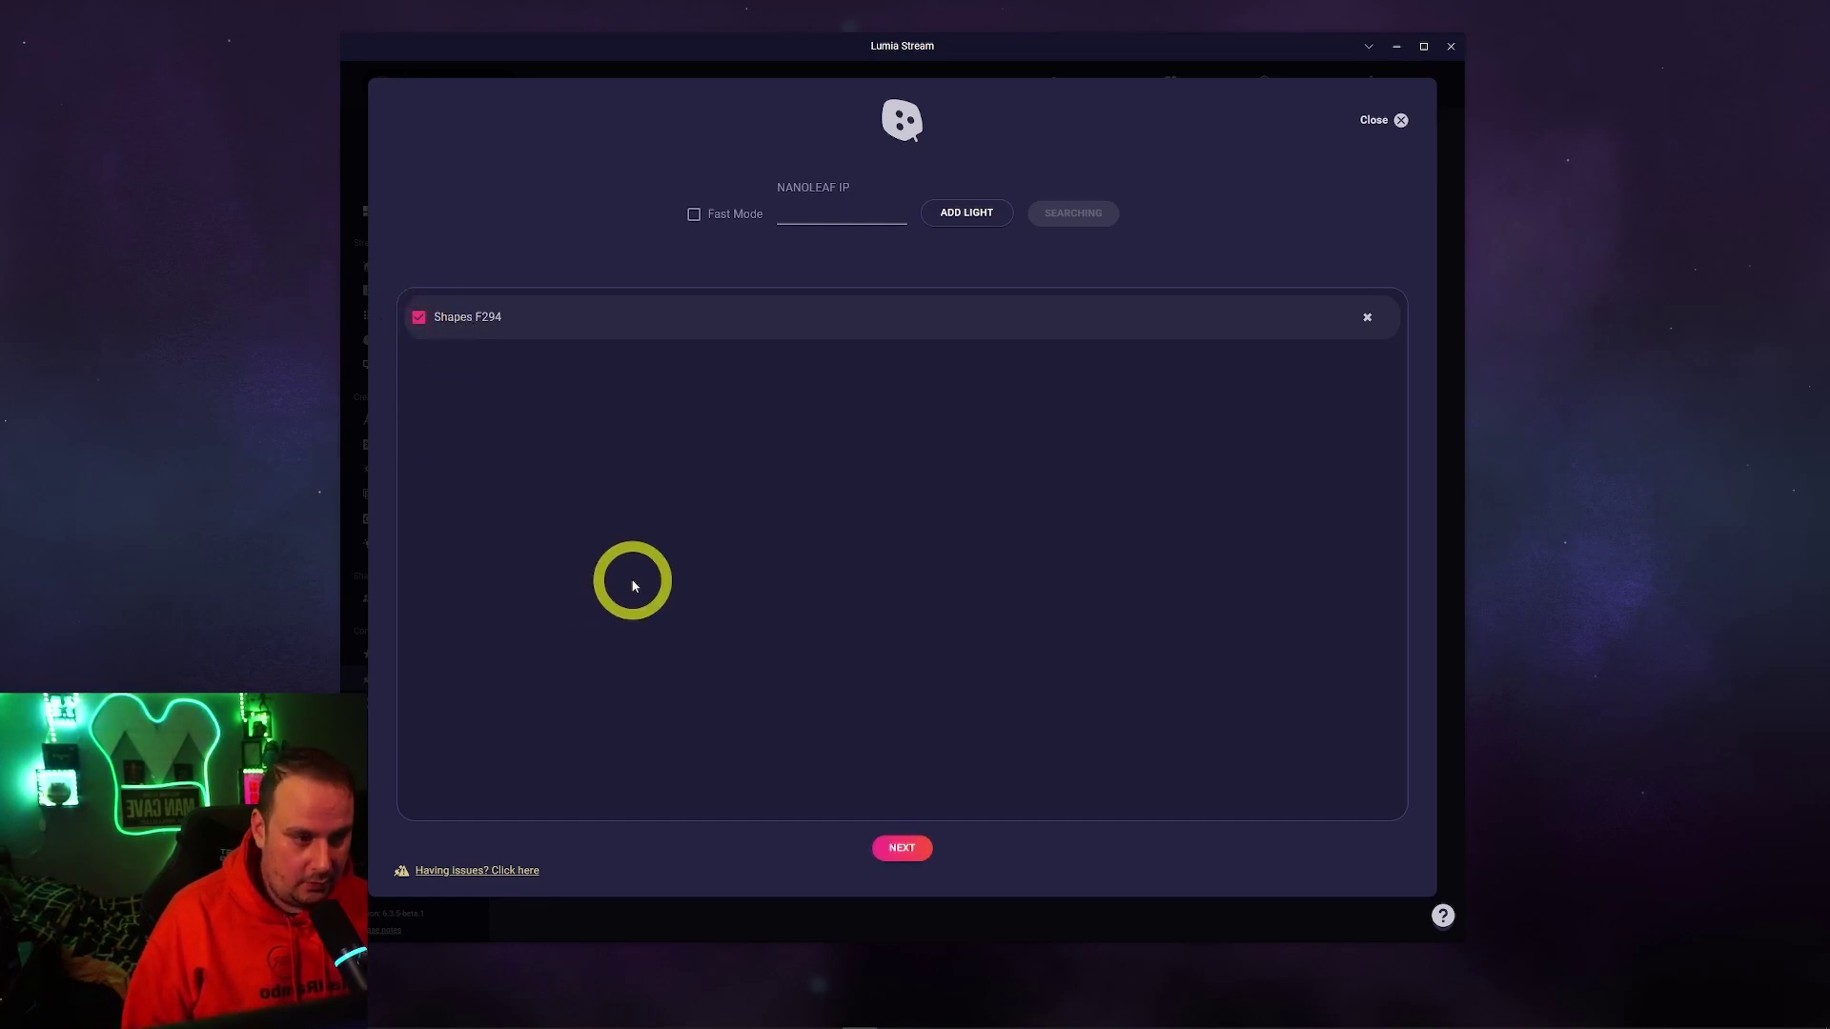
{"action": "left_click", "coordinate": [915, 846]}
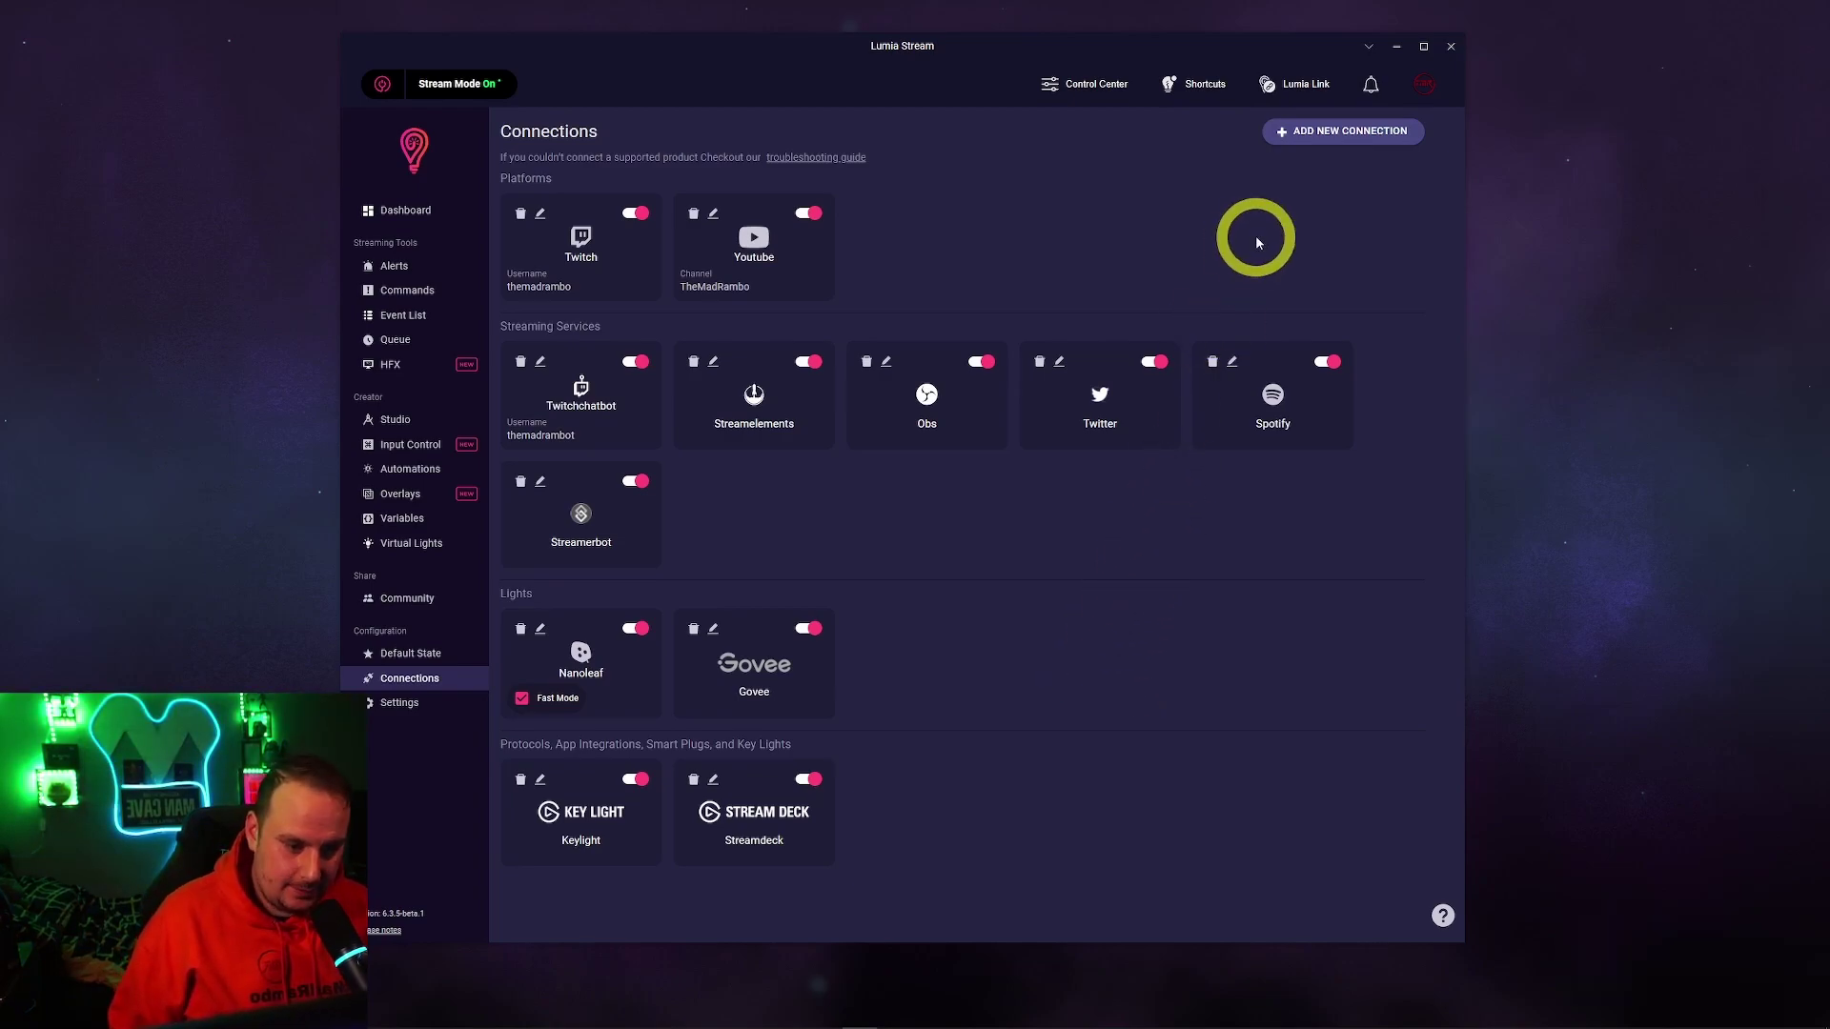
Add a new Philips Hue connection and connect to the Hue bridge
{"action": "left_click", "coordinate": [1335, 140]}
{"action": "type", "text": "hue"}
{"action": "left_click", "coordinate": [941, 319]}
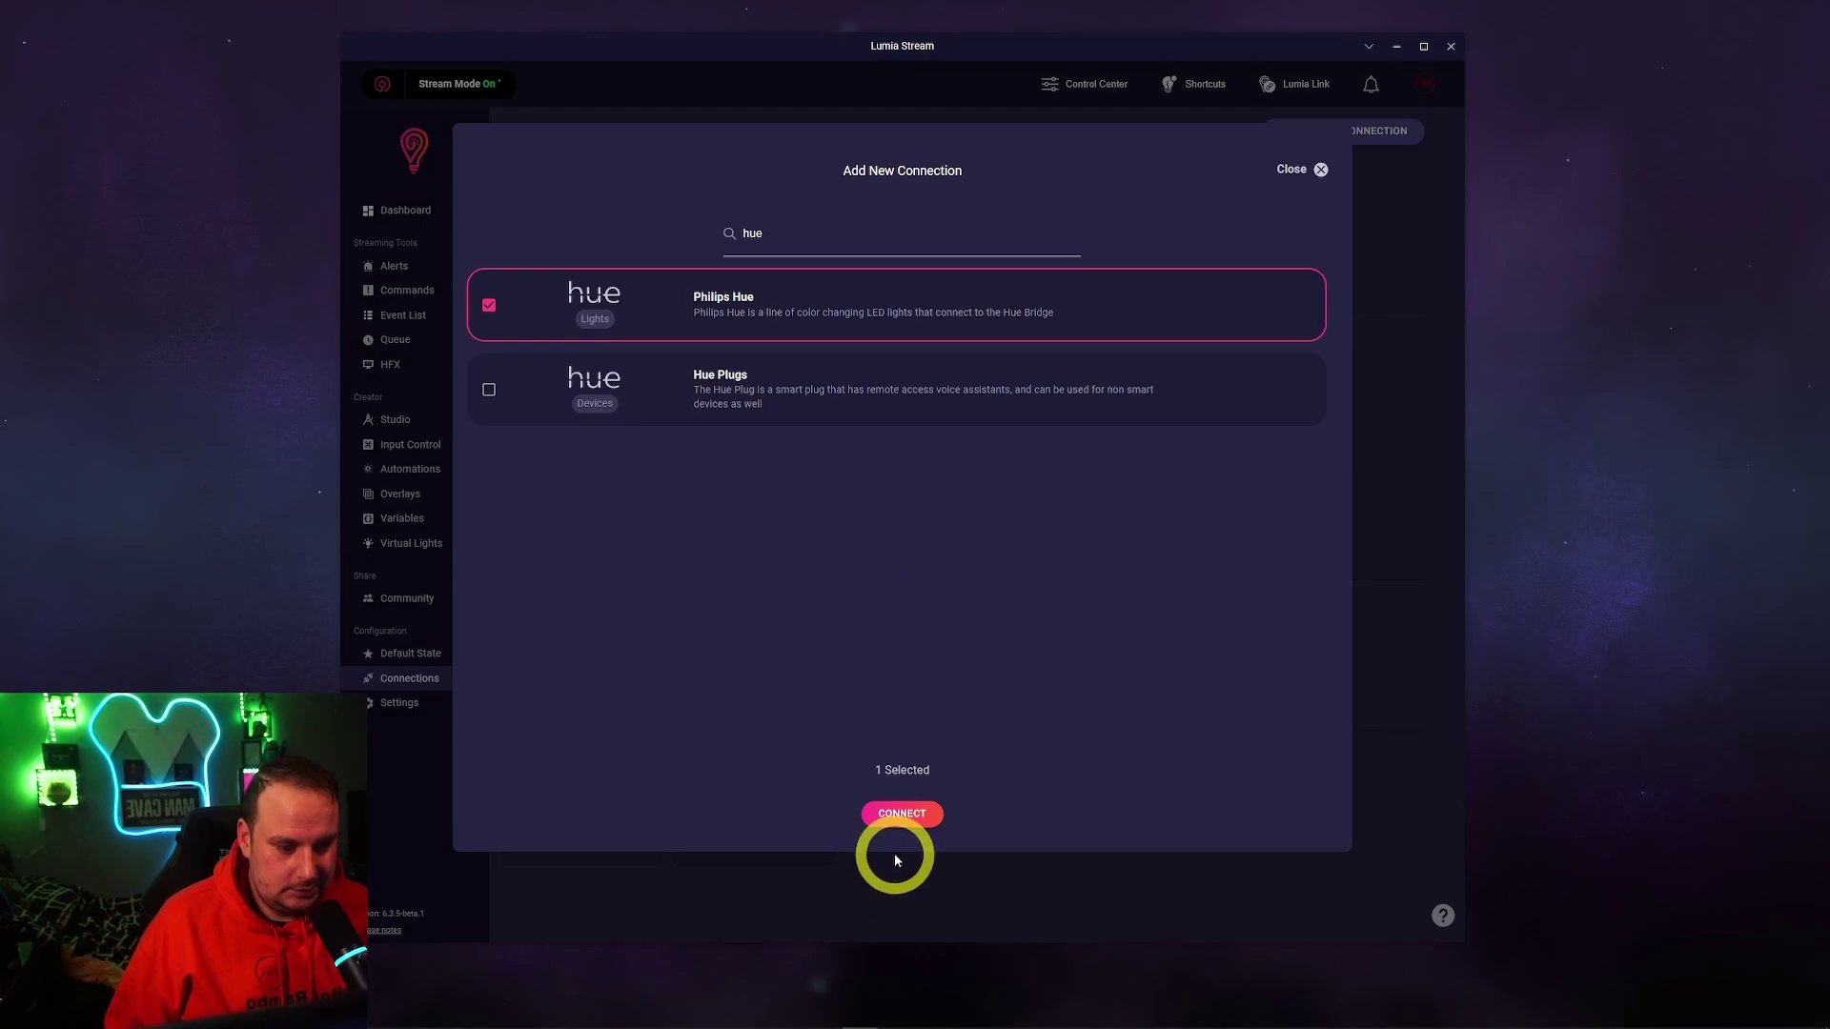
{"action": "left_click", "coordinate": [921, 814]}
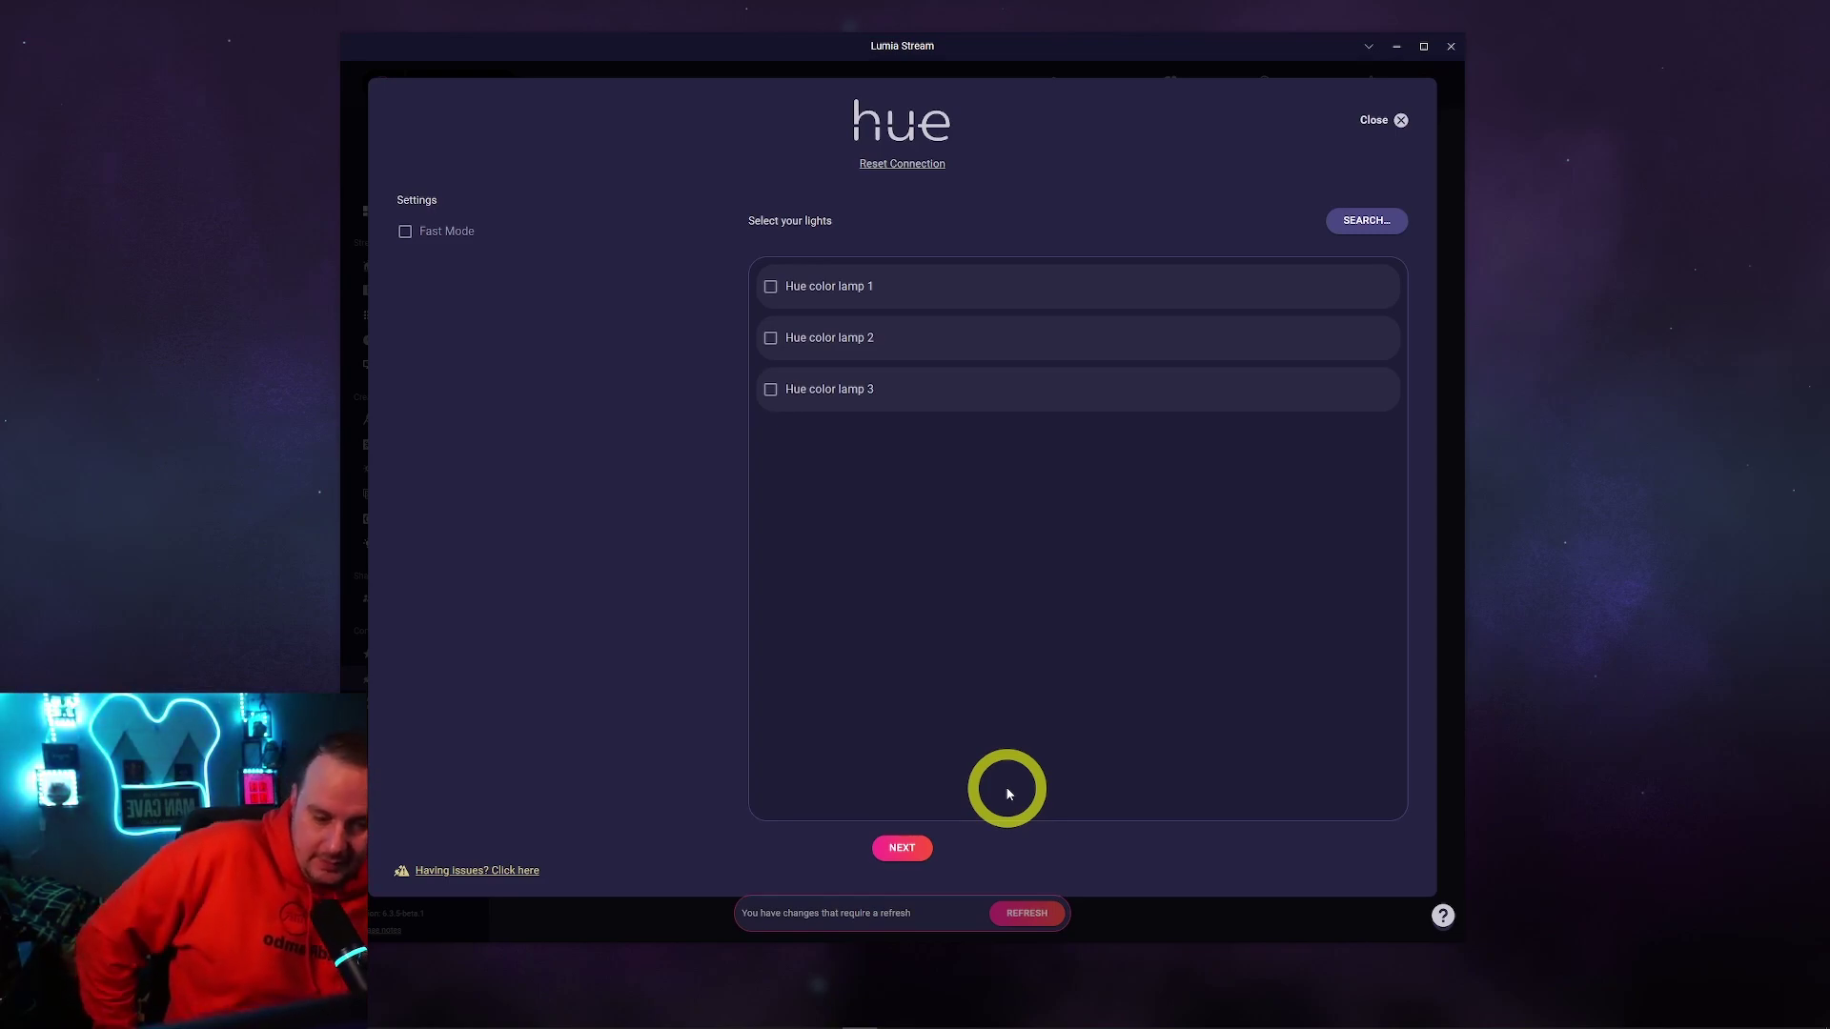
Include Hue color lamps 1, 2 and 3, and enable Fast Mode for Hue
{"action": "left_click", "coordinate": [771, 287]}
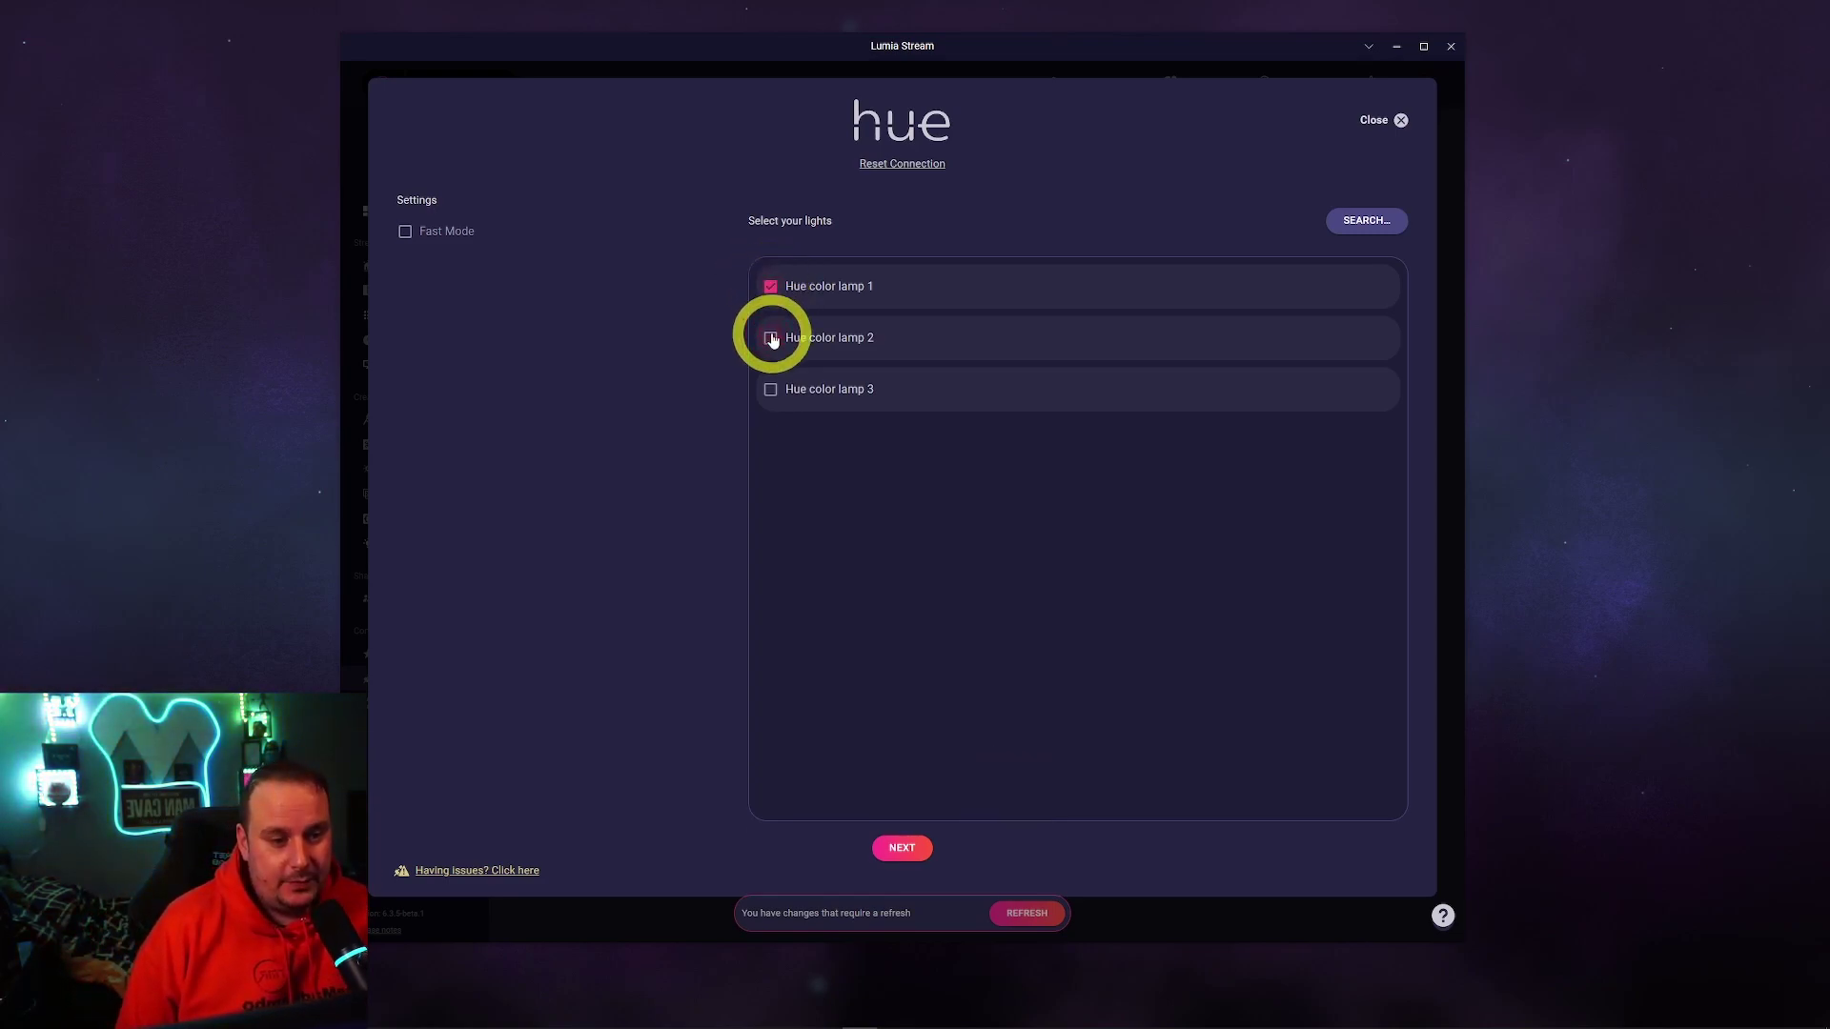
{"action": "left_click", "coordinate": [772, 341]}
{"action": "left_click", "coordinate": [770, 390]}
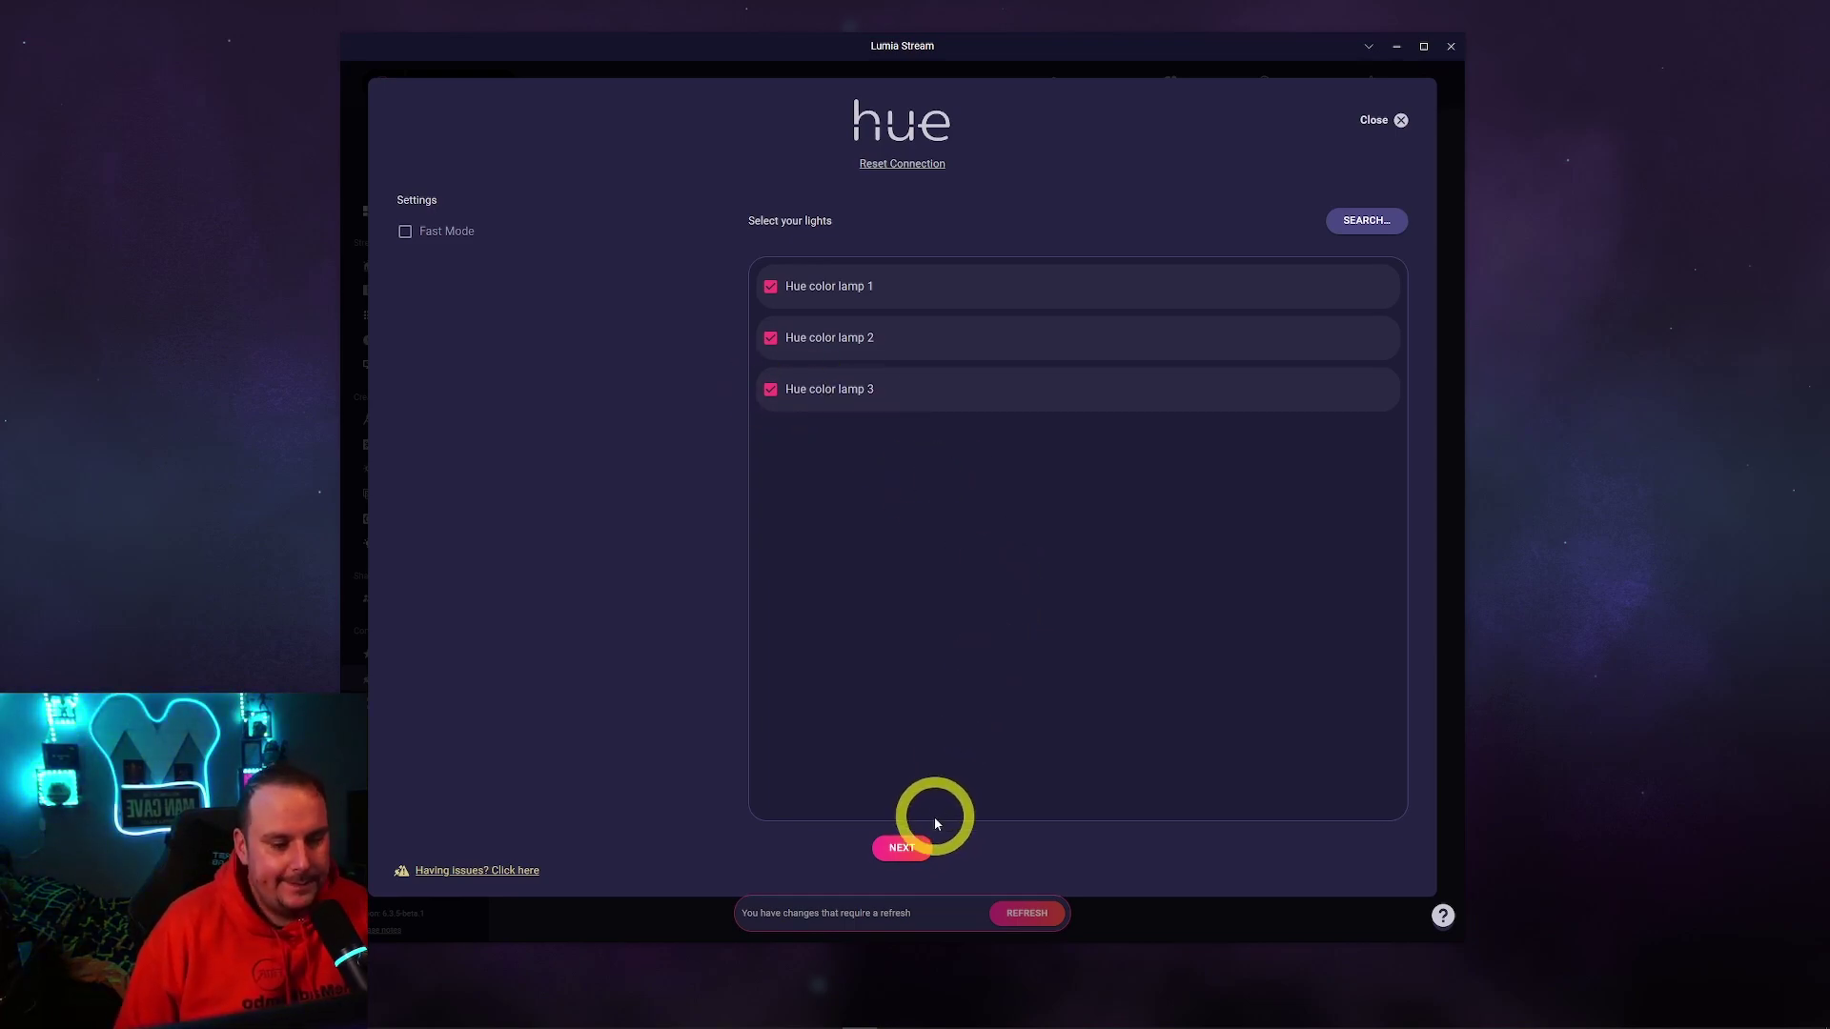
{"action": "left_click", "coordinate": [903, 847]}
{"action": "left_click", "coordinate": [520, 699]}
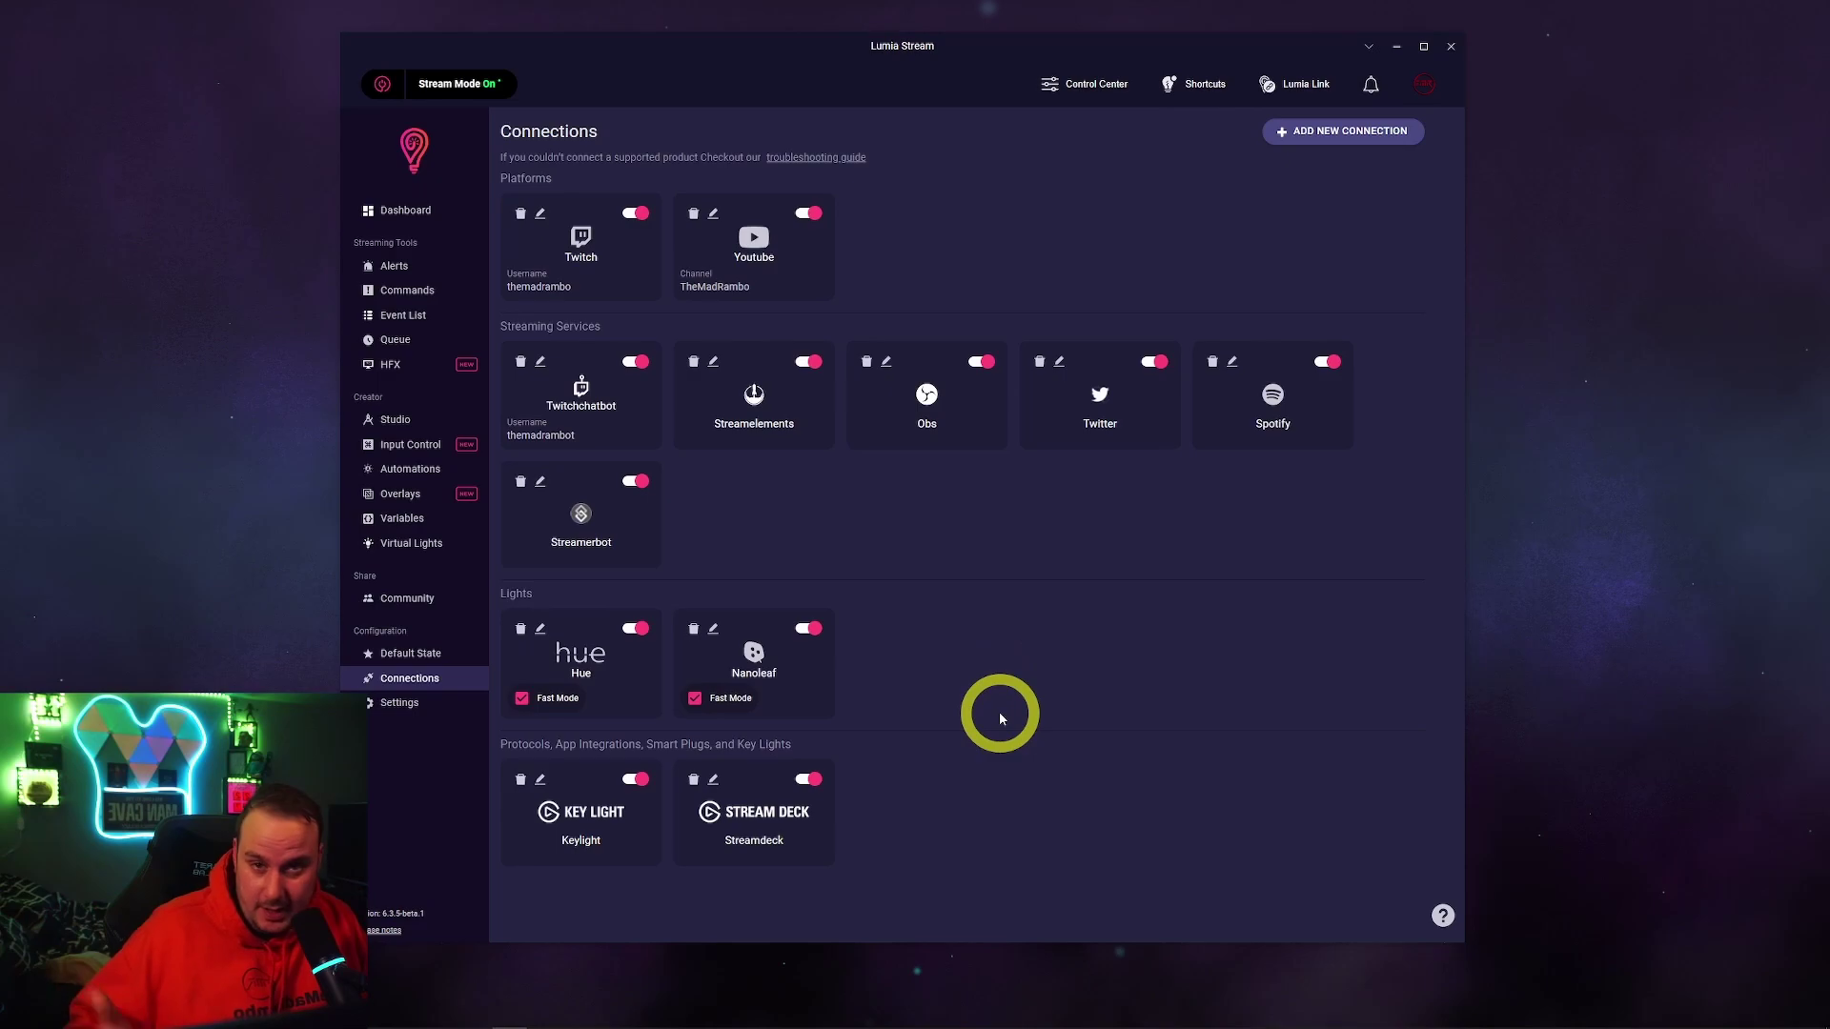
Add a Govee LAN connection and open its setup with the light search
{"action": "left_click", "coordinate": [1324, 134]}
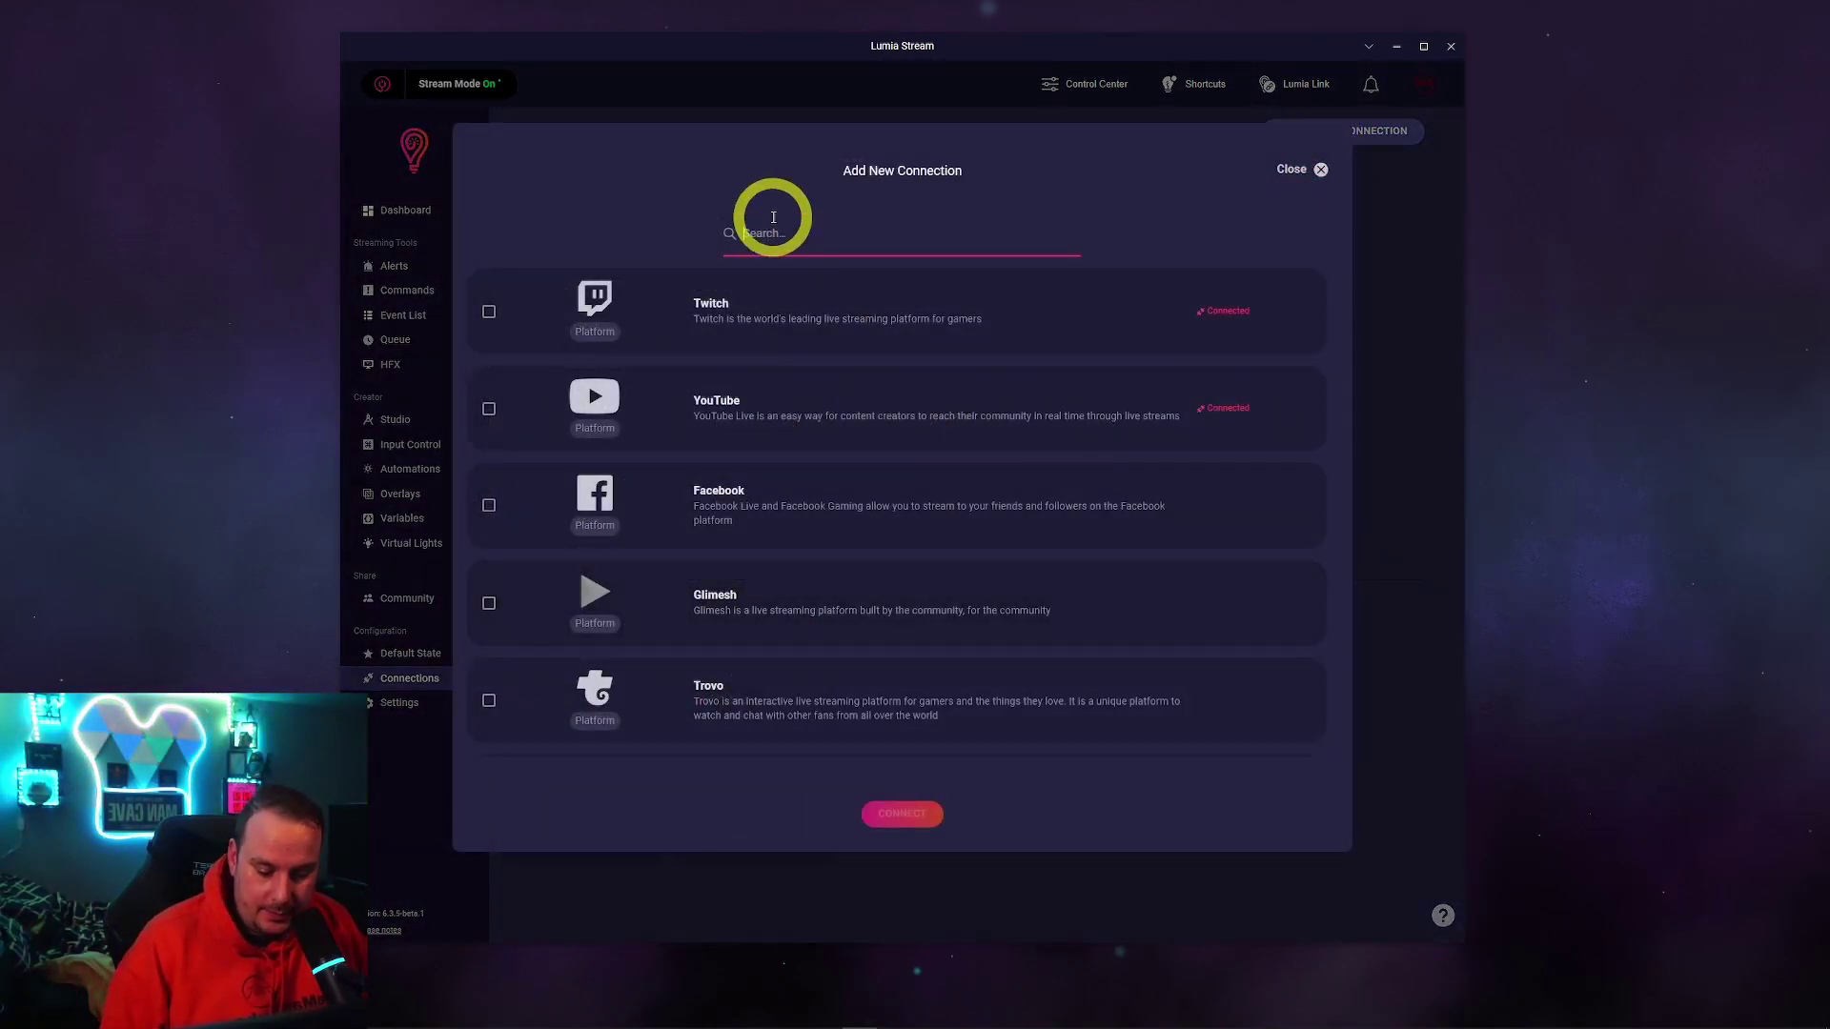
{"action": "type", "text": "go"}
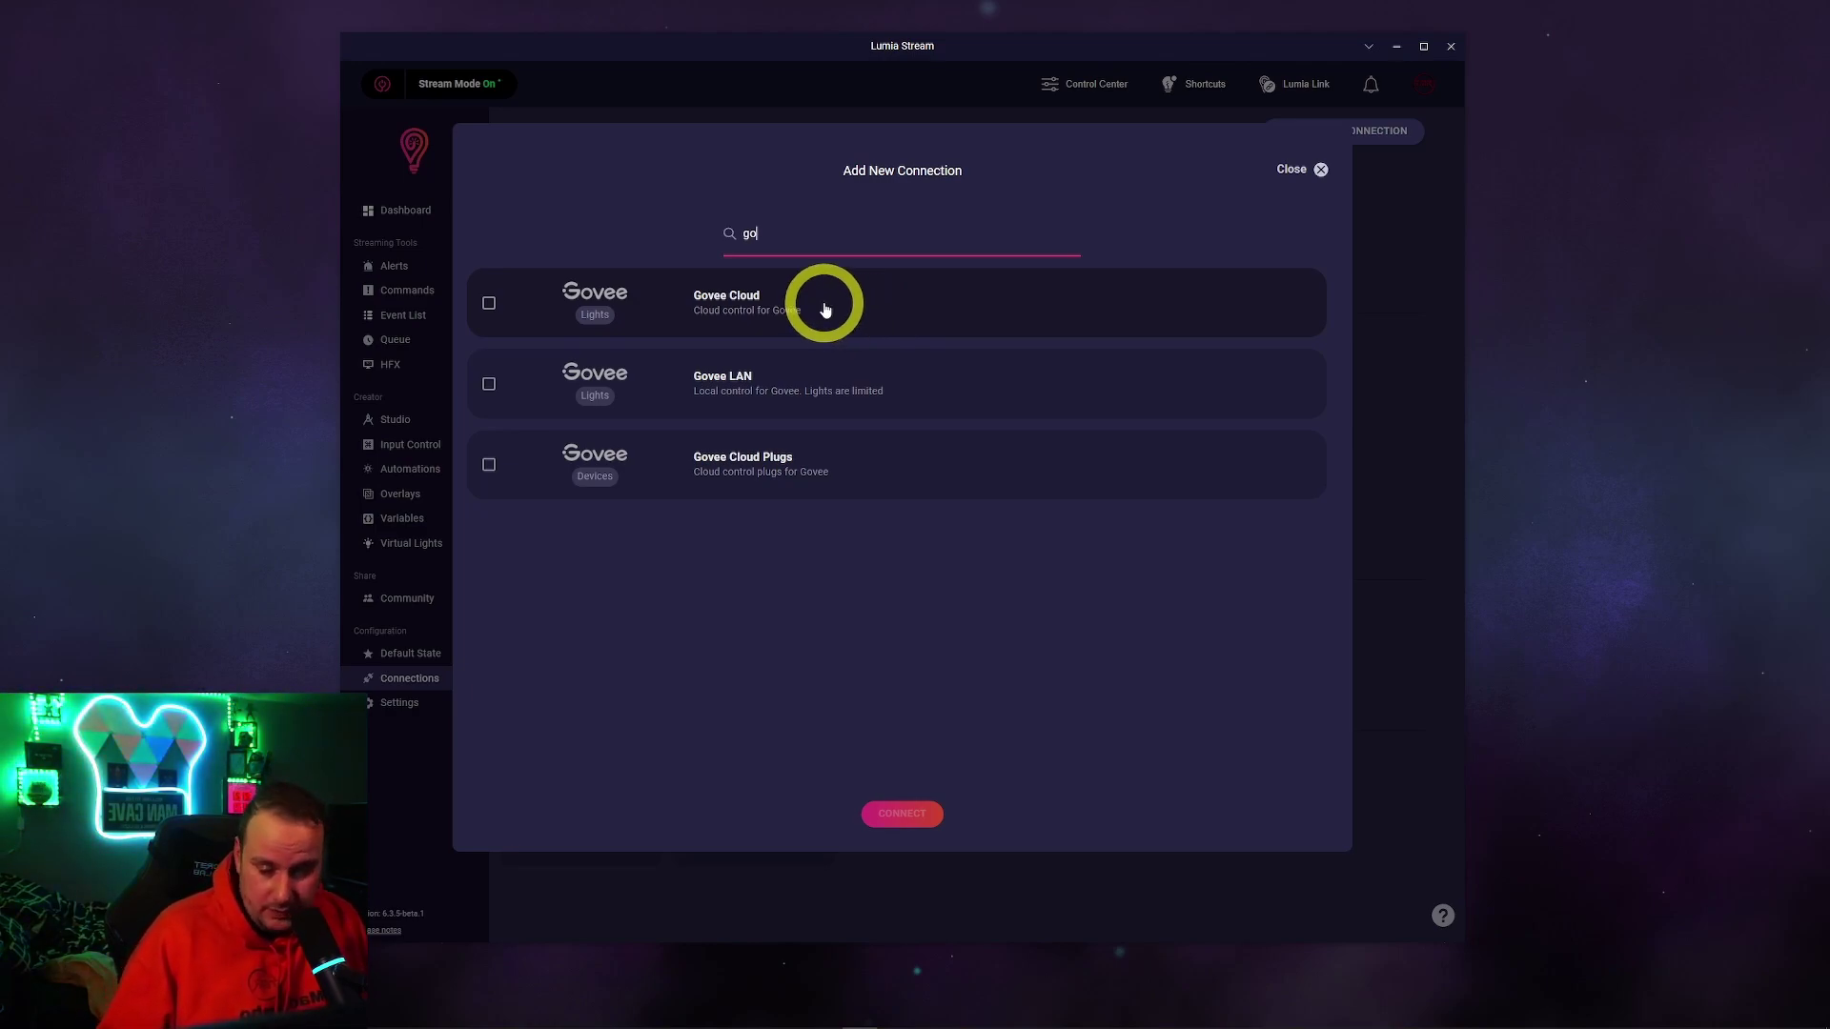
{"action": "left_click", "coordinate": [838, 380]}
{"action": "left_click", "coordinate": [905, 813]}
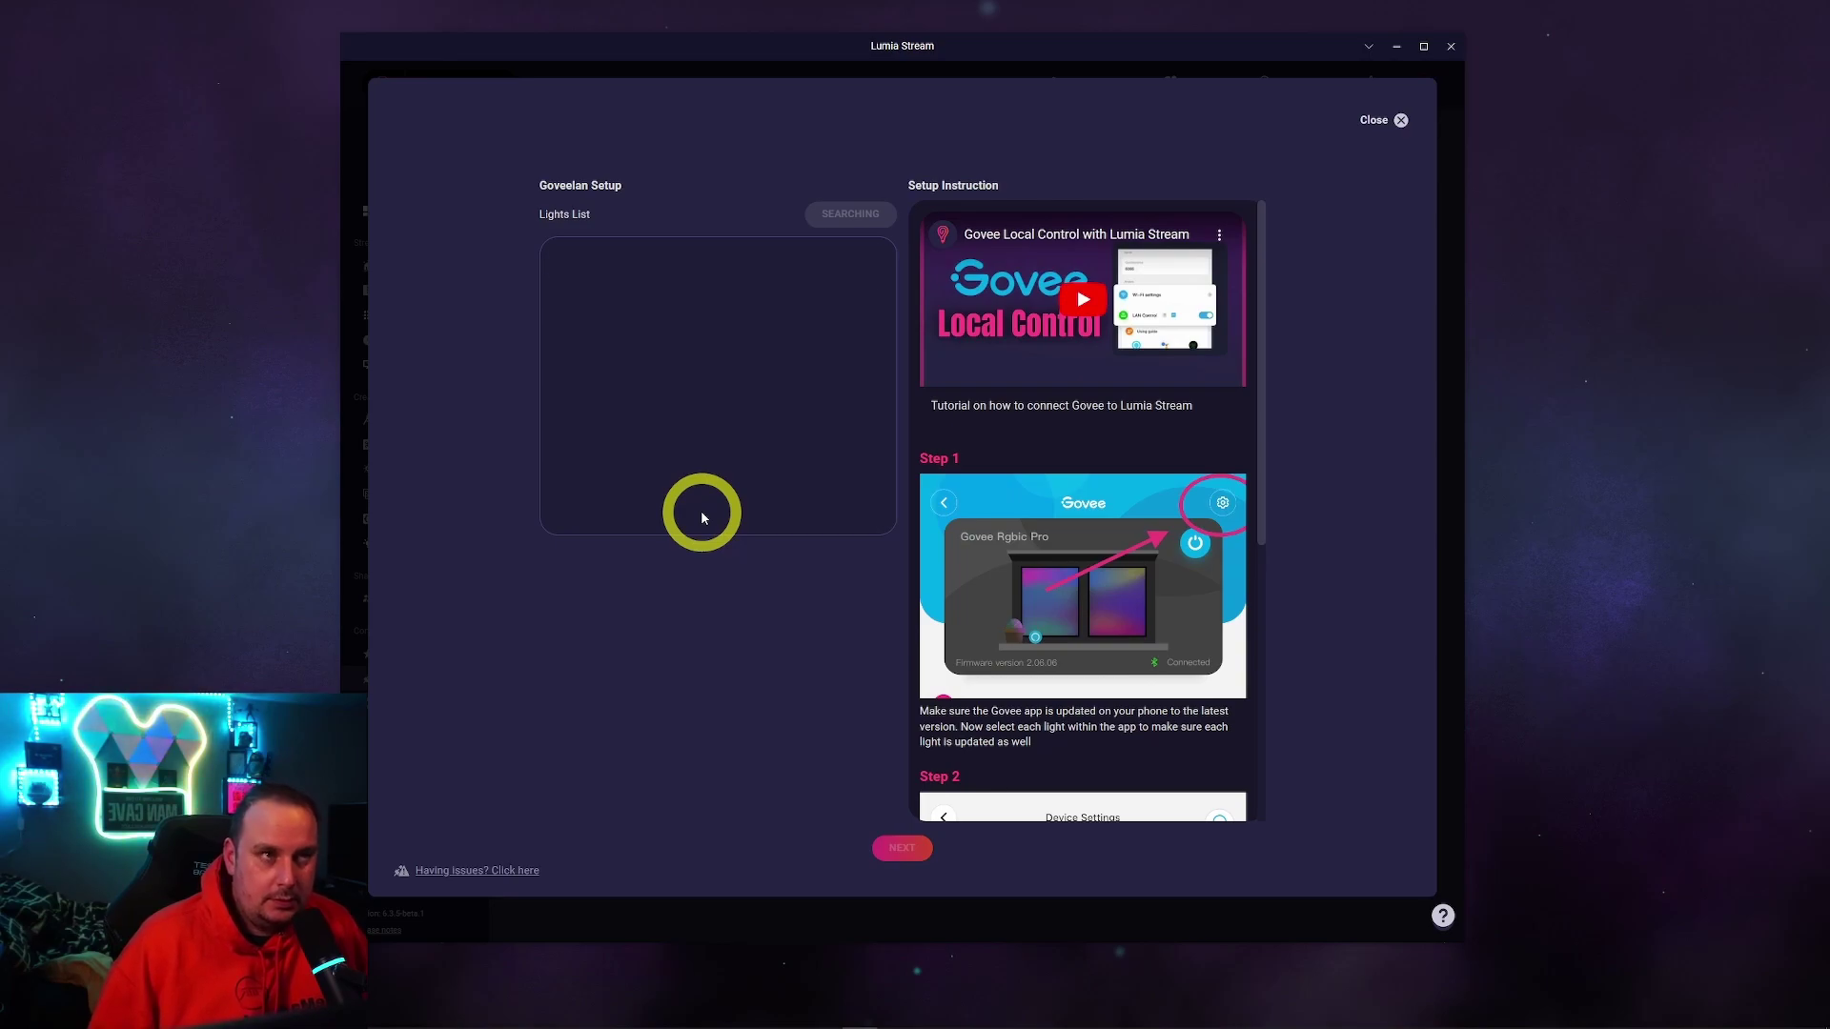
Select the Govee H61A2 light in the Goveelan Setup lights list
{"action": "left_click", "coordinate": [559, 267]}
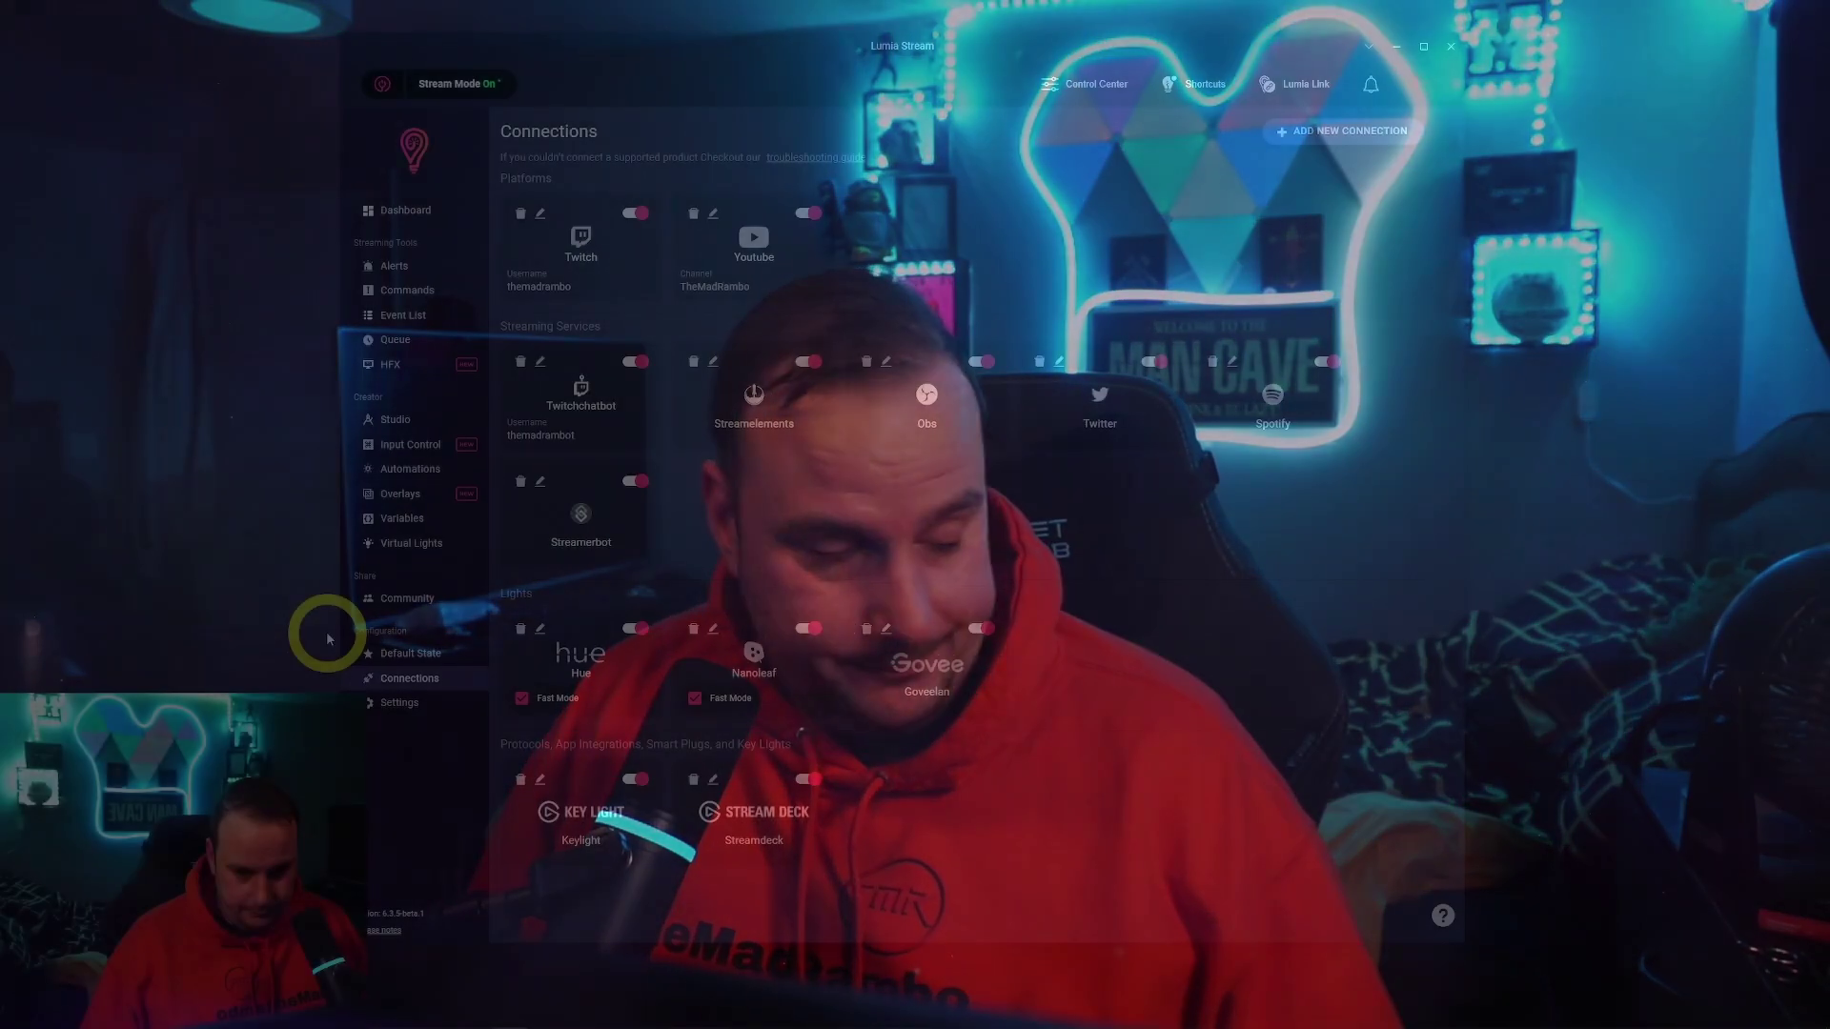
Show the Studio Scenes page with Flame, Candy Cane, Tropical, Sunset and Blue
{"action": "left_click", "coordinate": [395, 424]}
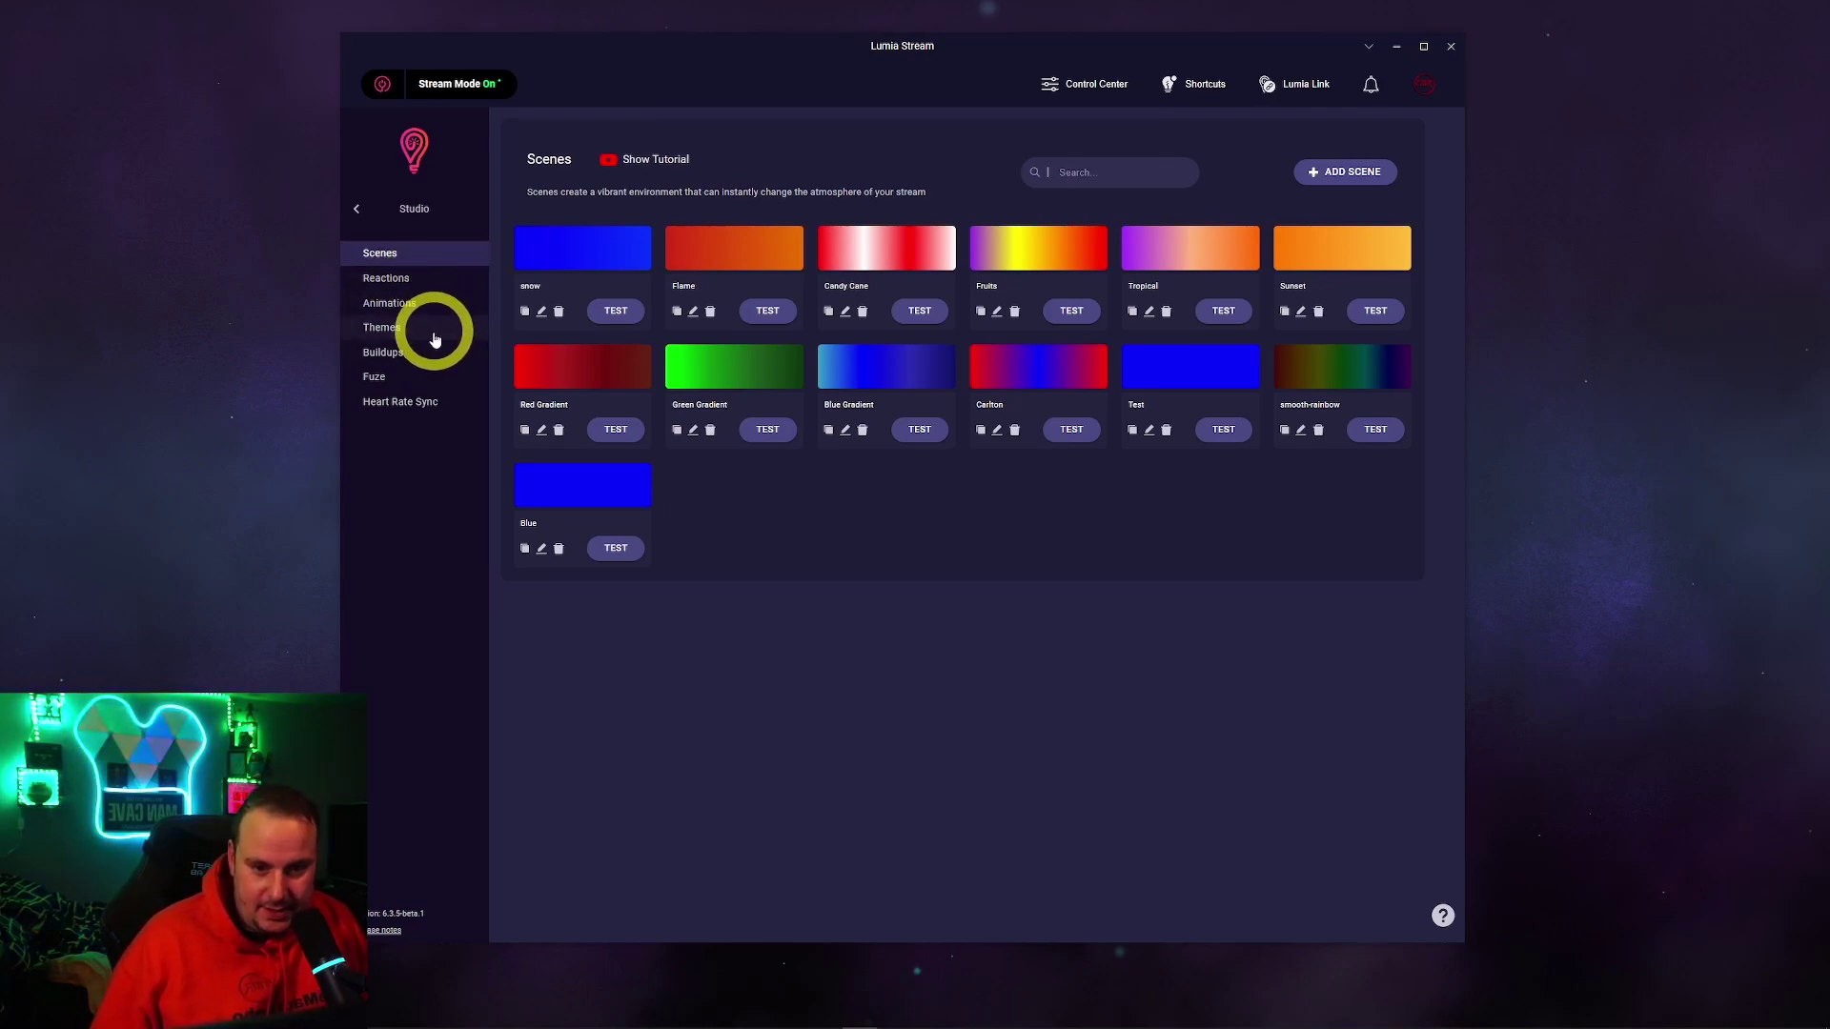
Go to the Community Animations gallery and test the Jarvis Welcome Sir animation
{"action": "left_click", "coordinate": [365, 209]}
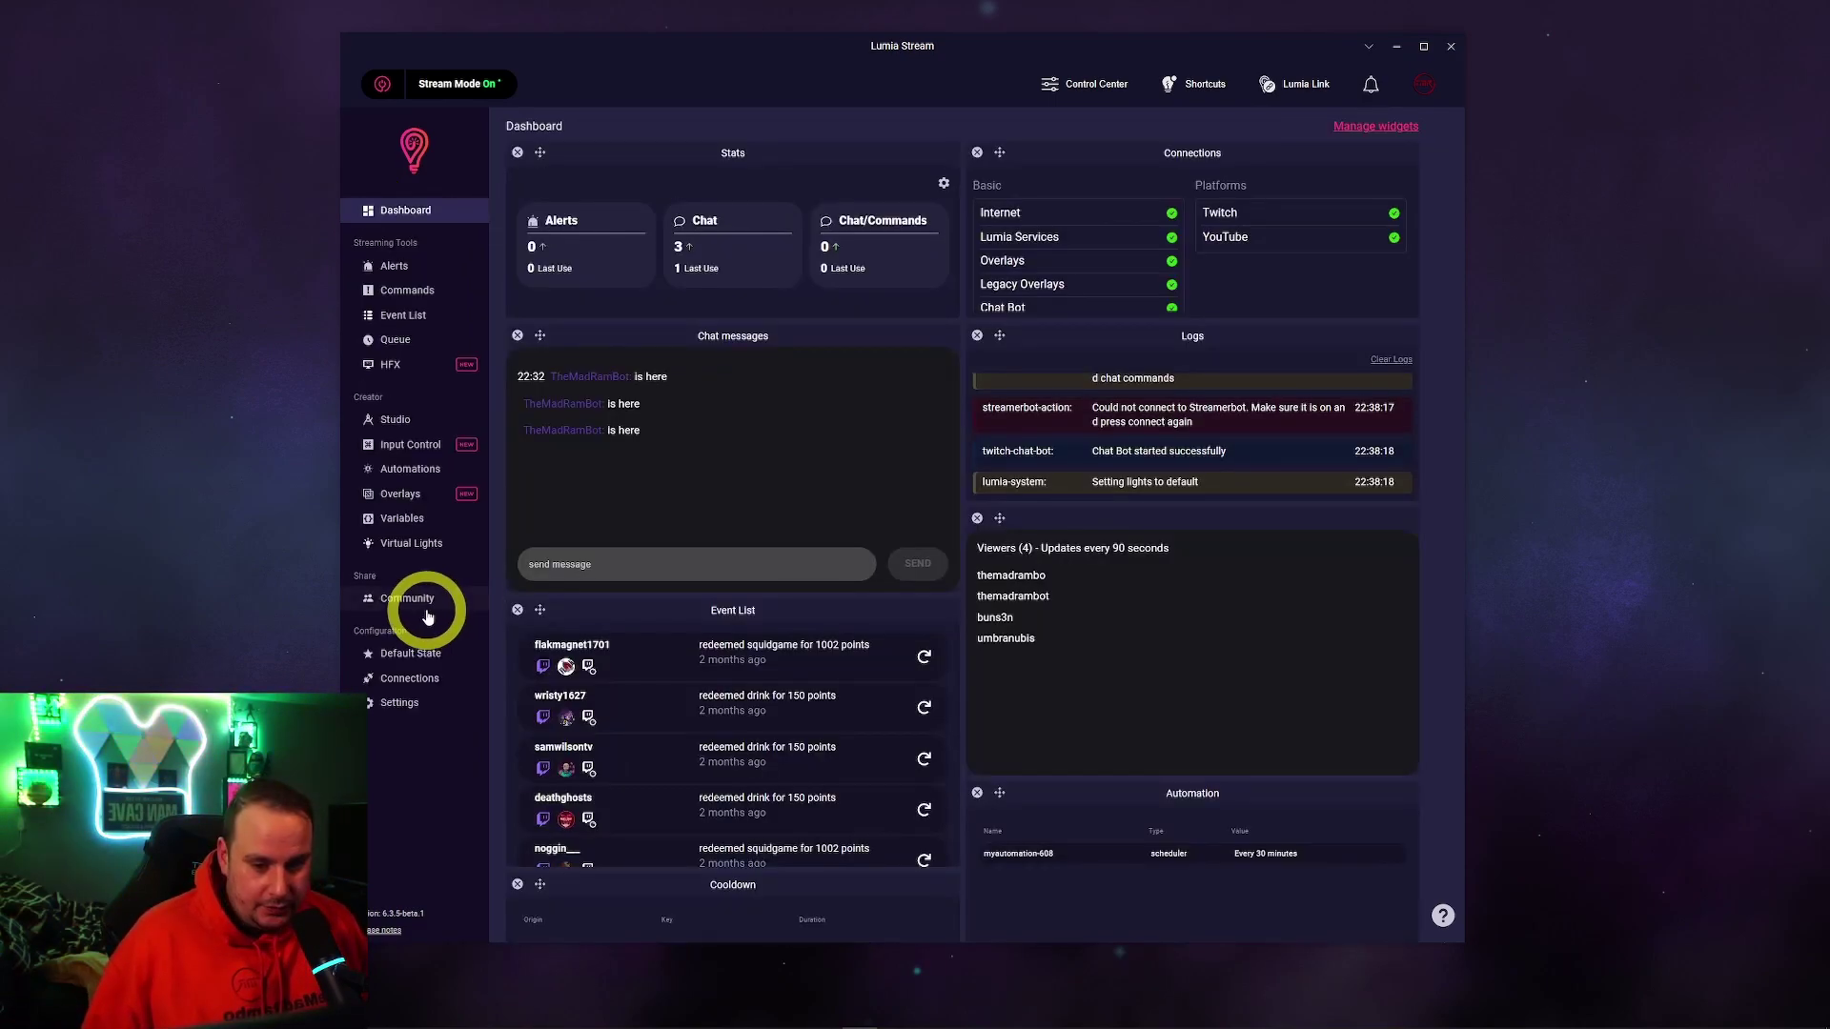
{"action": "left_click", "coordinate": [410, 598]}
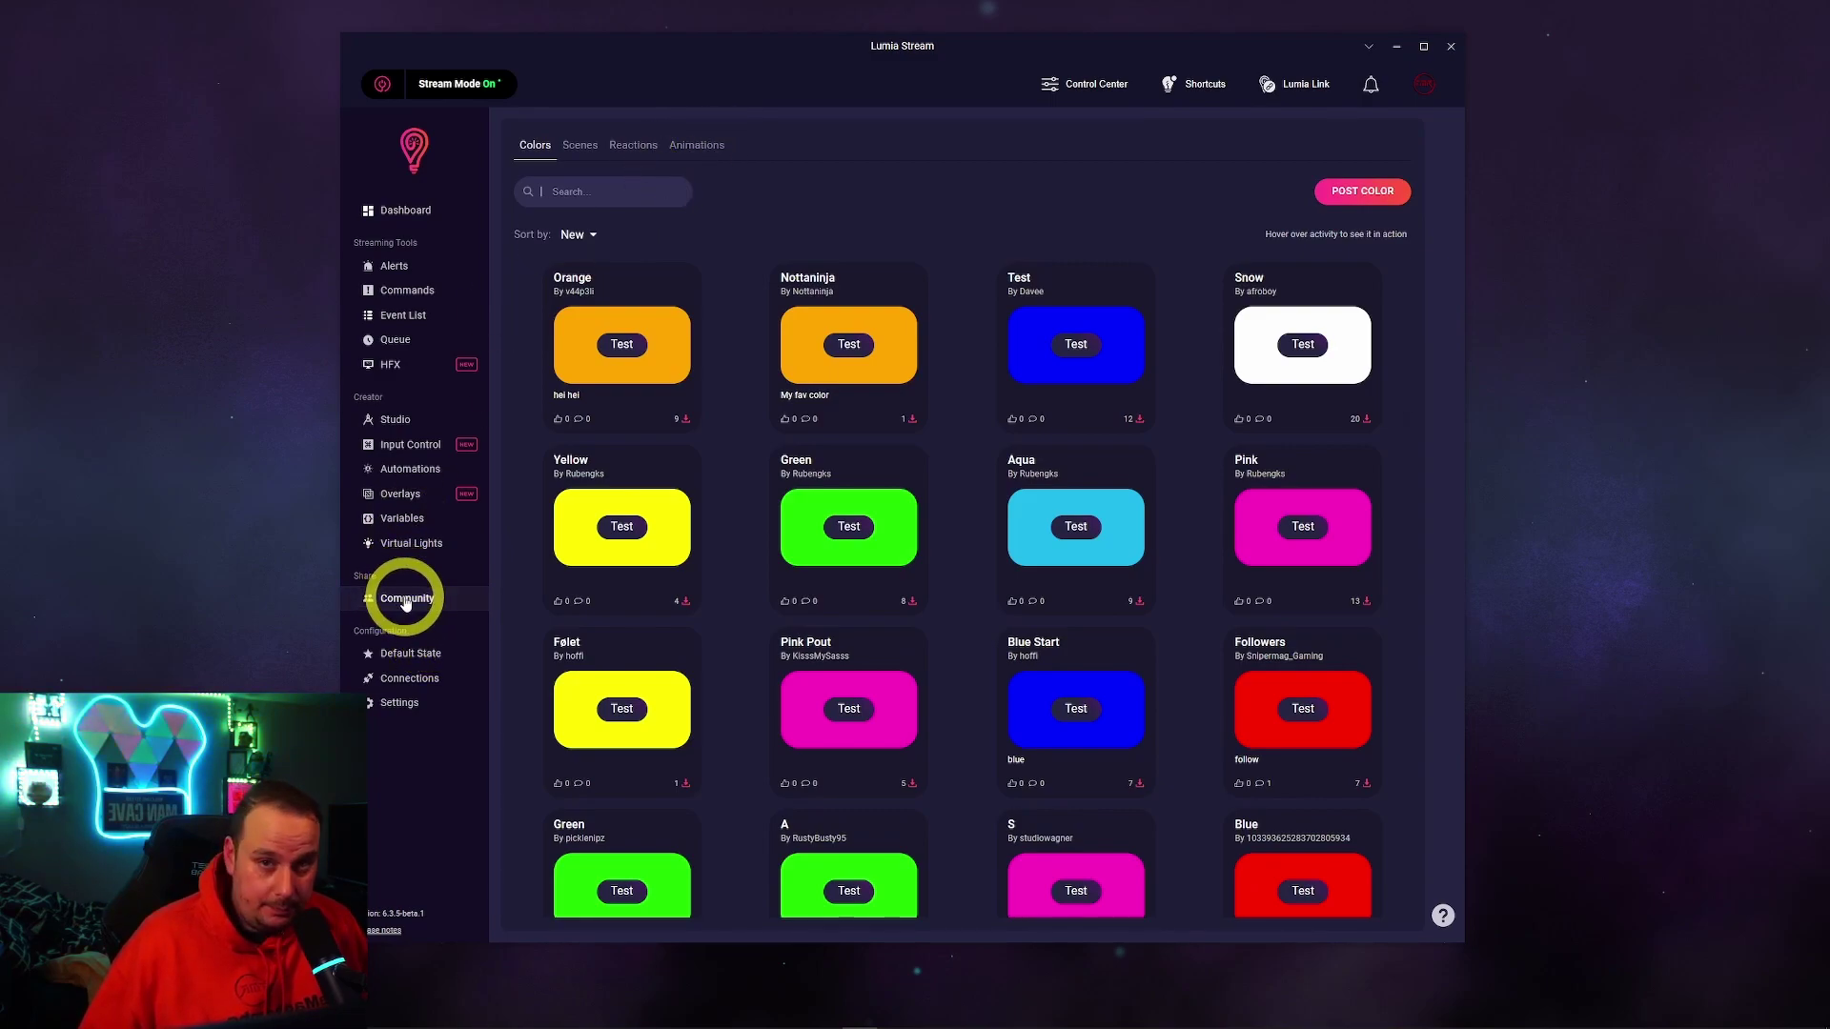
{"action": "left_click", "coordinate": [695, 155]}
{"action": "left_click", "coordinate": [624, 347]}
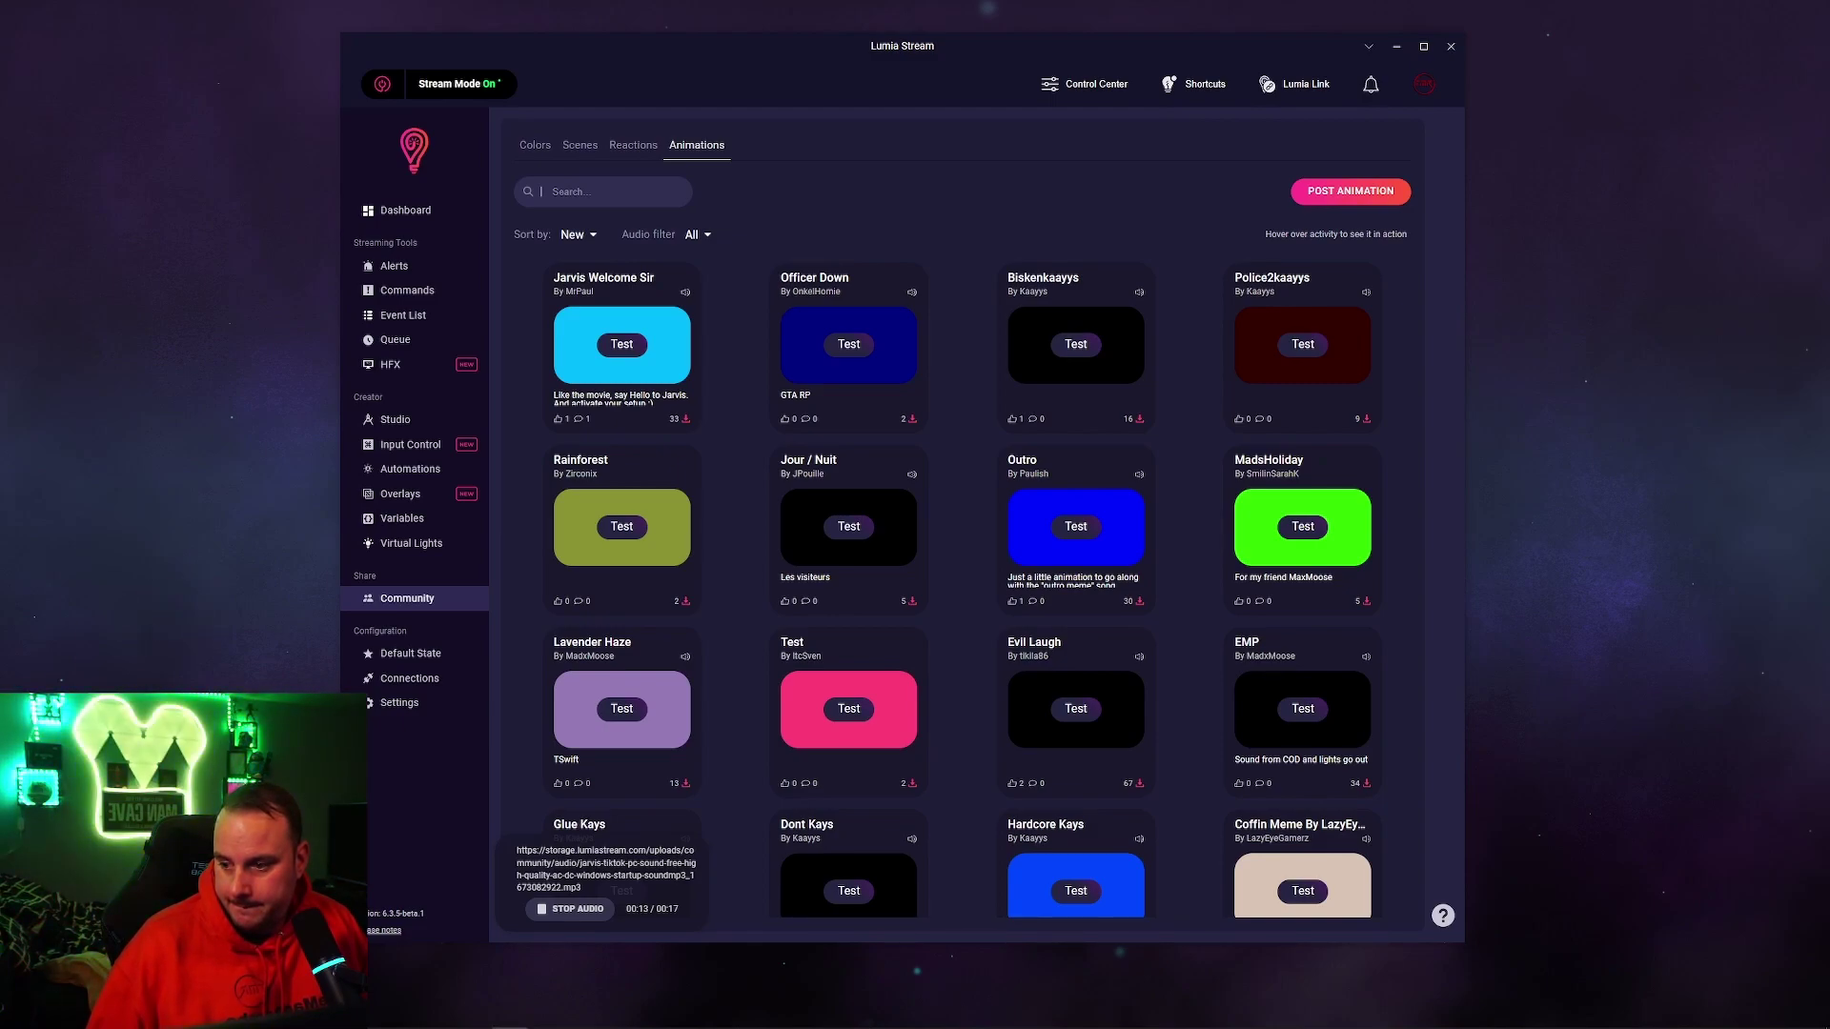
Test the Biskenkaayys animation and scroll further down the community Animations grid
{"action": "left_click", "coordinate": [1090, 384]}
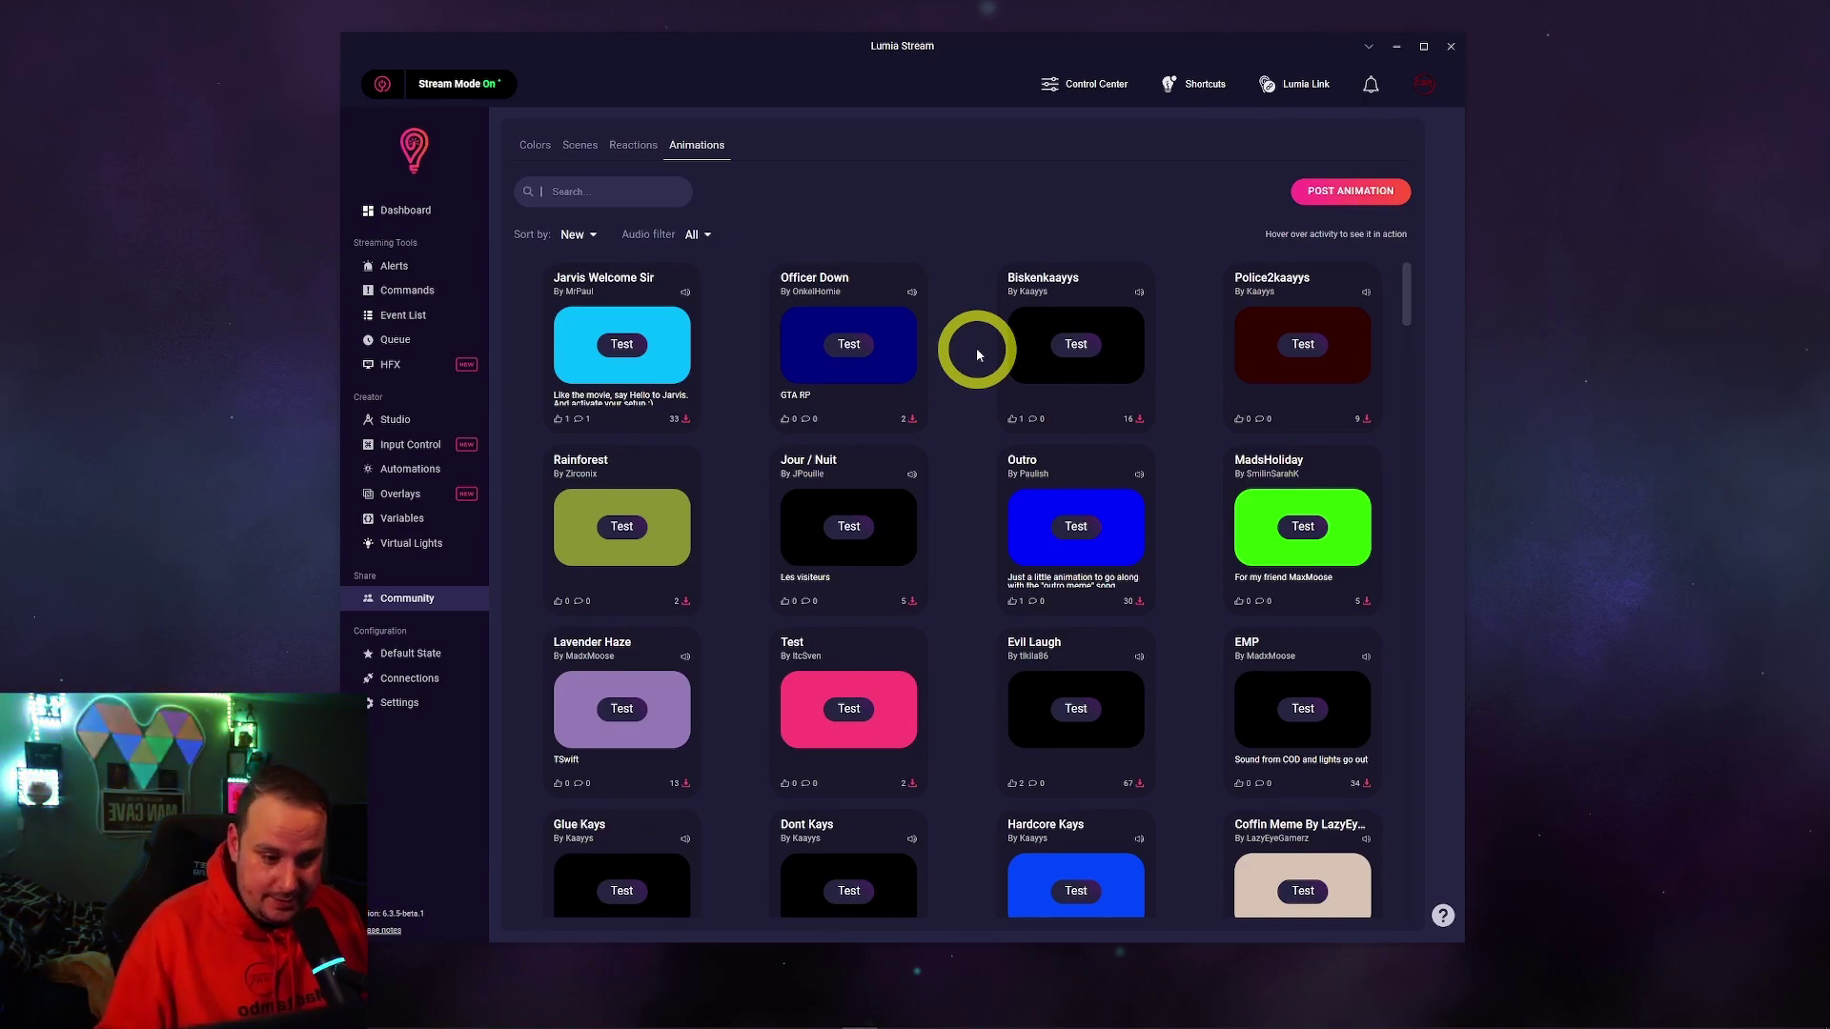
{"action": "scroll", "coordinate": [882, 579], "scroll_direction": "down", "scroll_amount": 2}
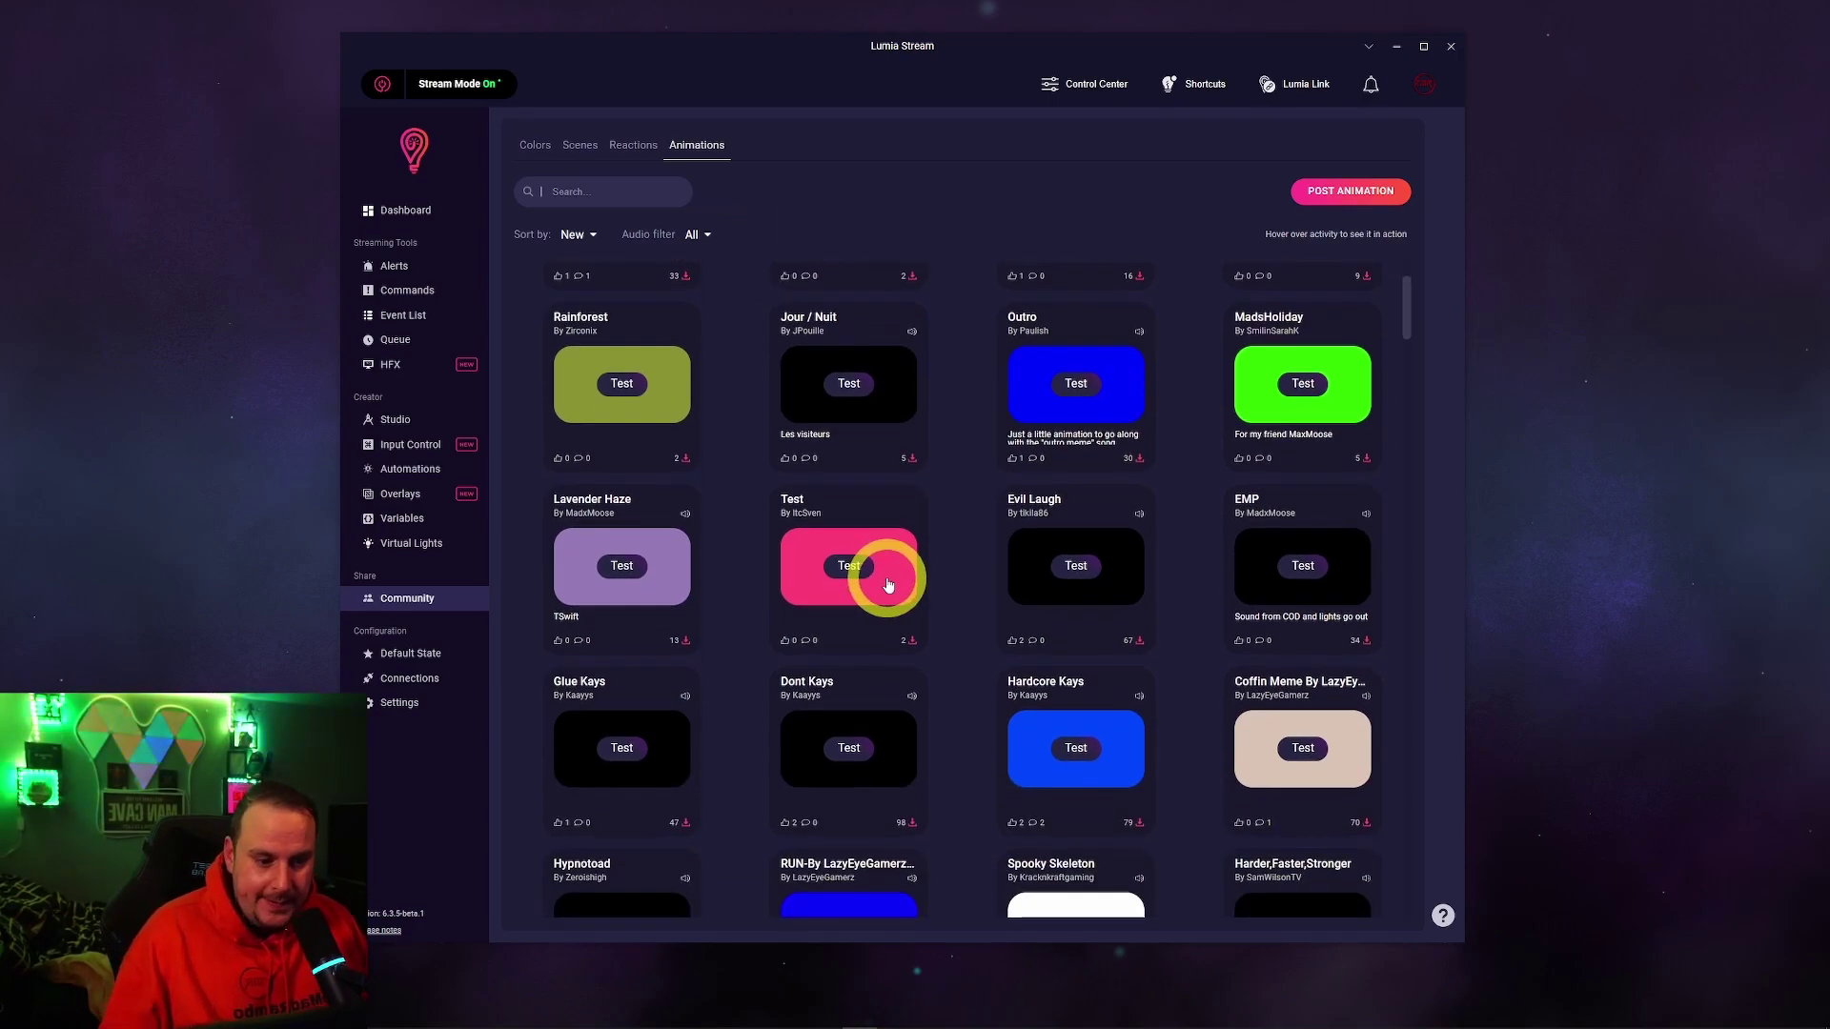
{"action": "scroll", "coordinate": [905, 558], "scroll_direction": "down", "scroll_amount": 1}
{"action": "scroll", "coordinate": [939, 557], "scroll_direction": "down", "scroll_amount": 2}
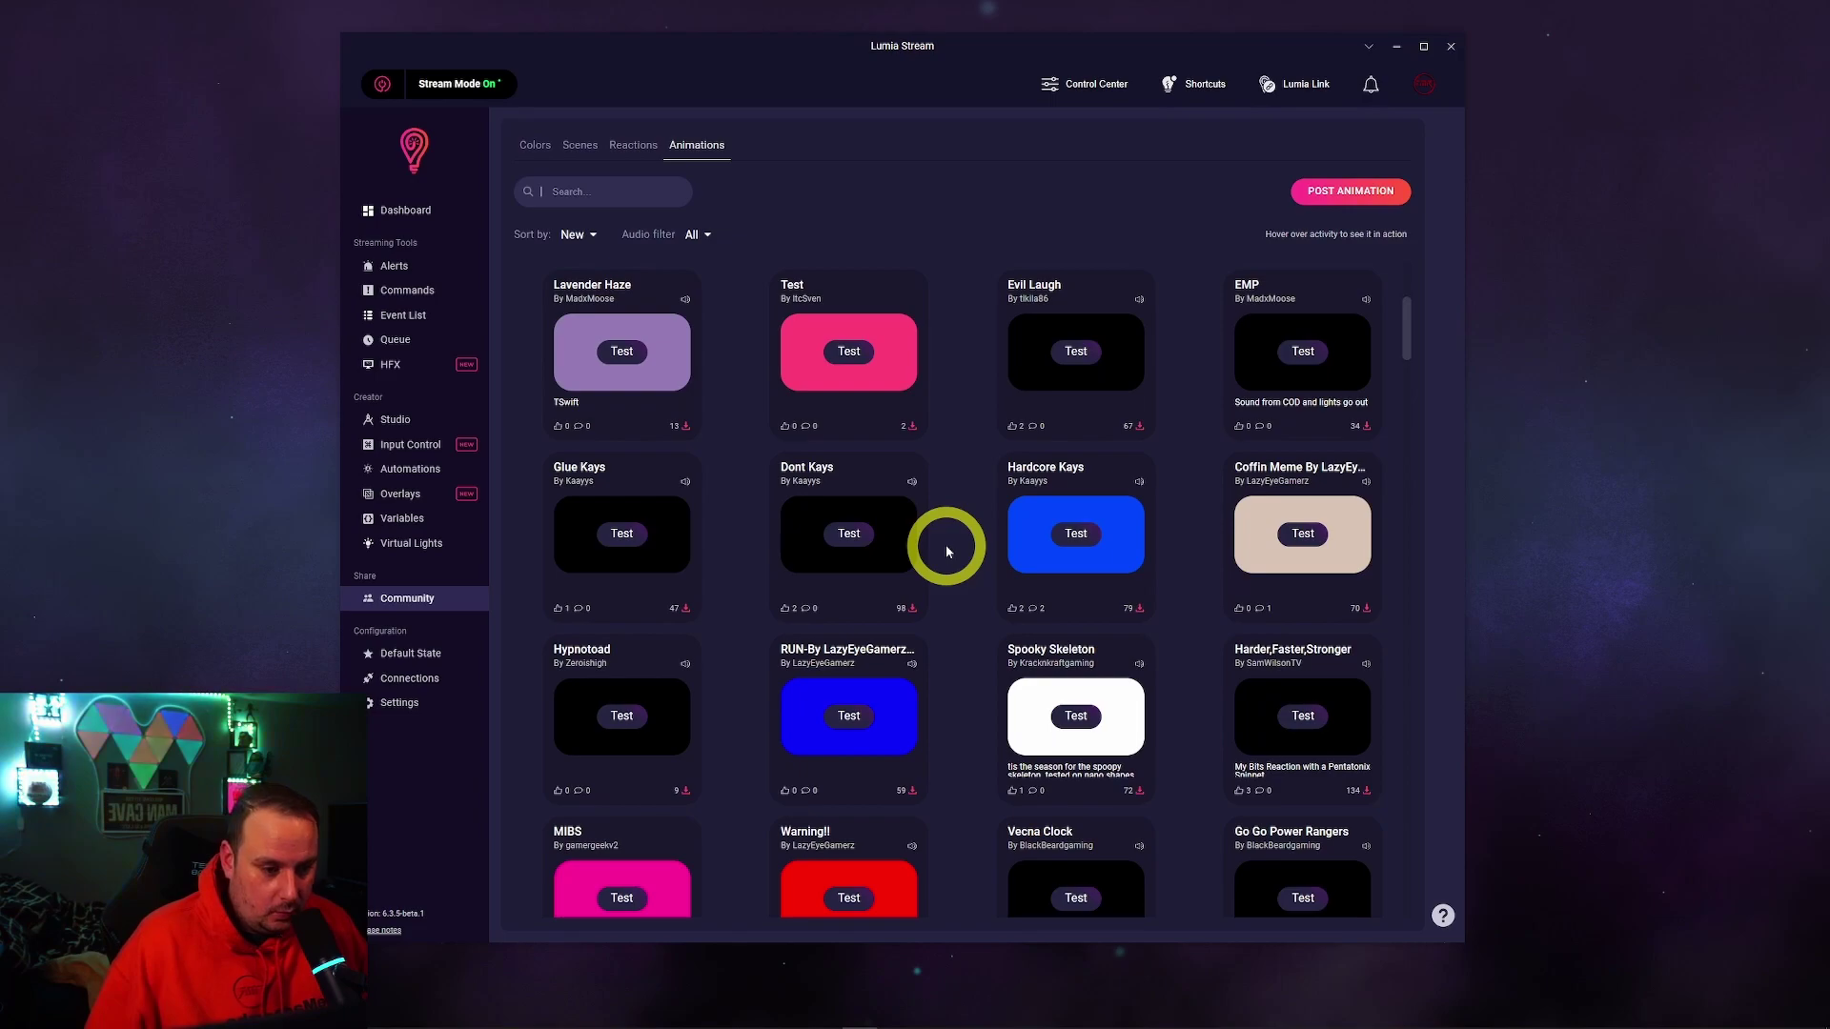
{"action": "scroll", "coordinate": [946, 550], "scroll_direction": "down", "scroll_amount": 2}
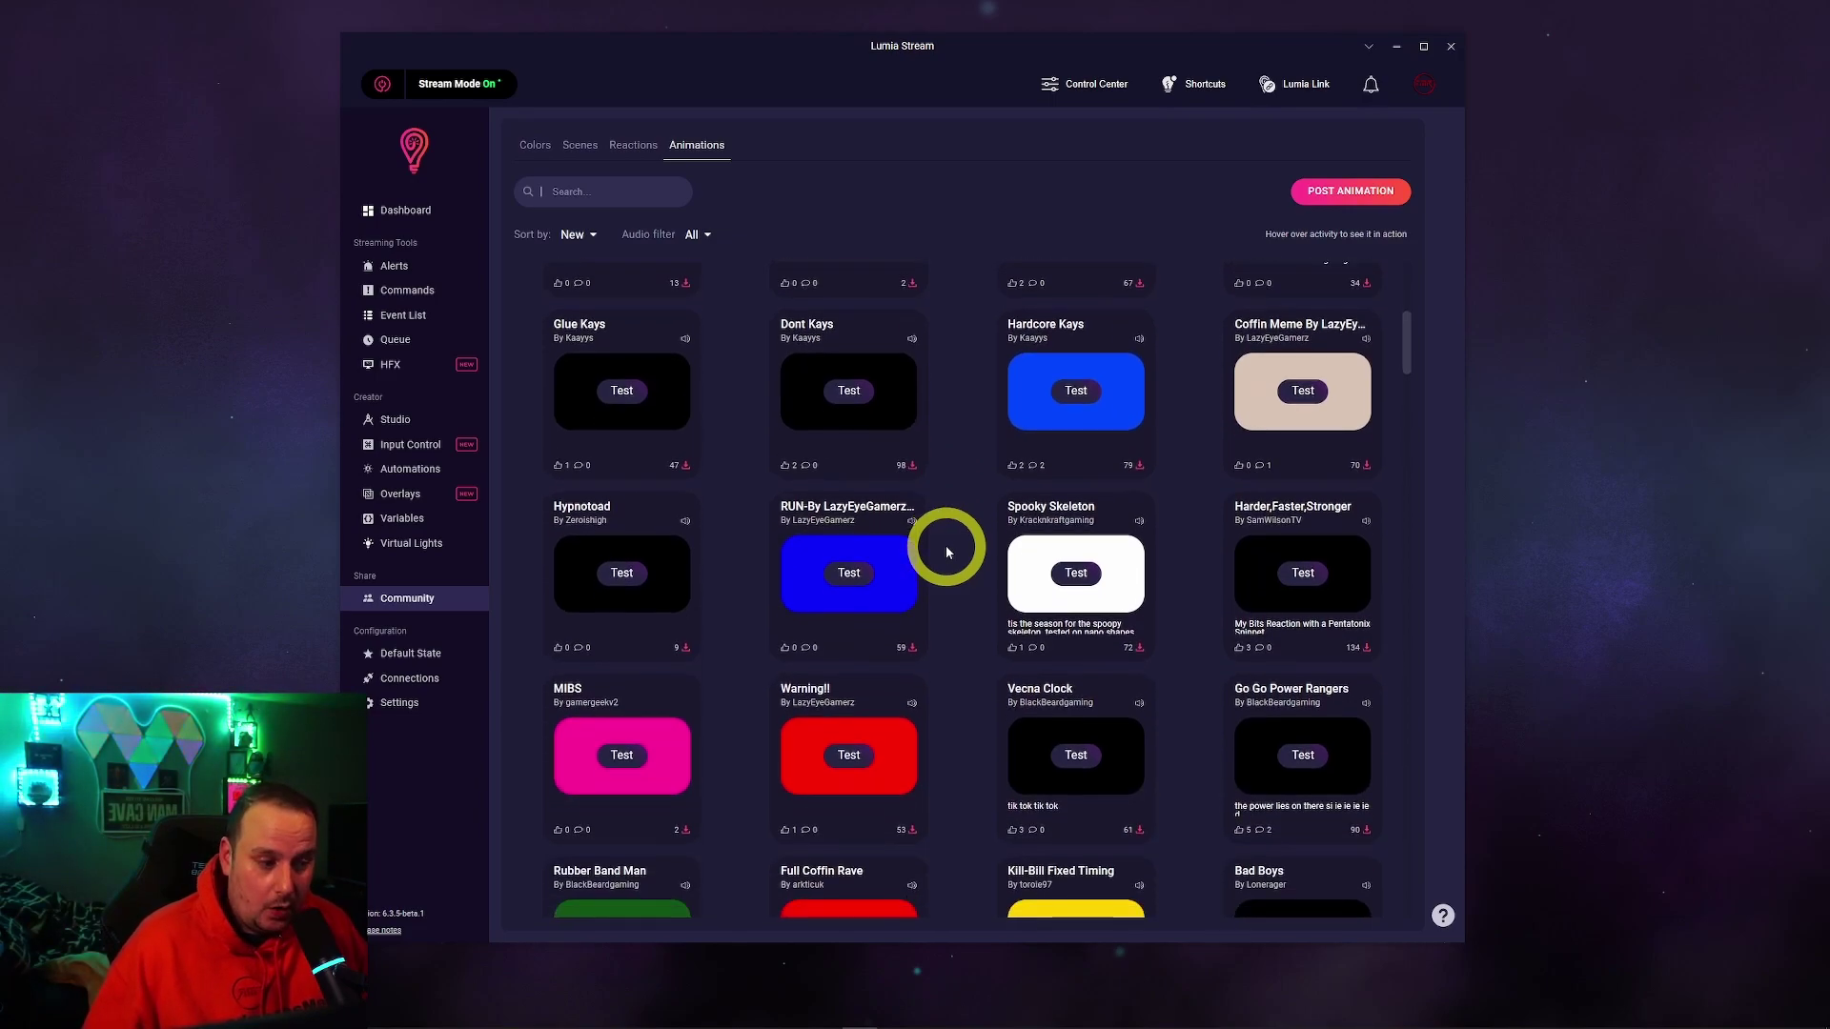
{"action": "scroll", "coordinate": [946, 550], "scroll_direction": "down", "scroll_amount": 3}
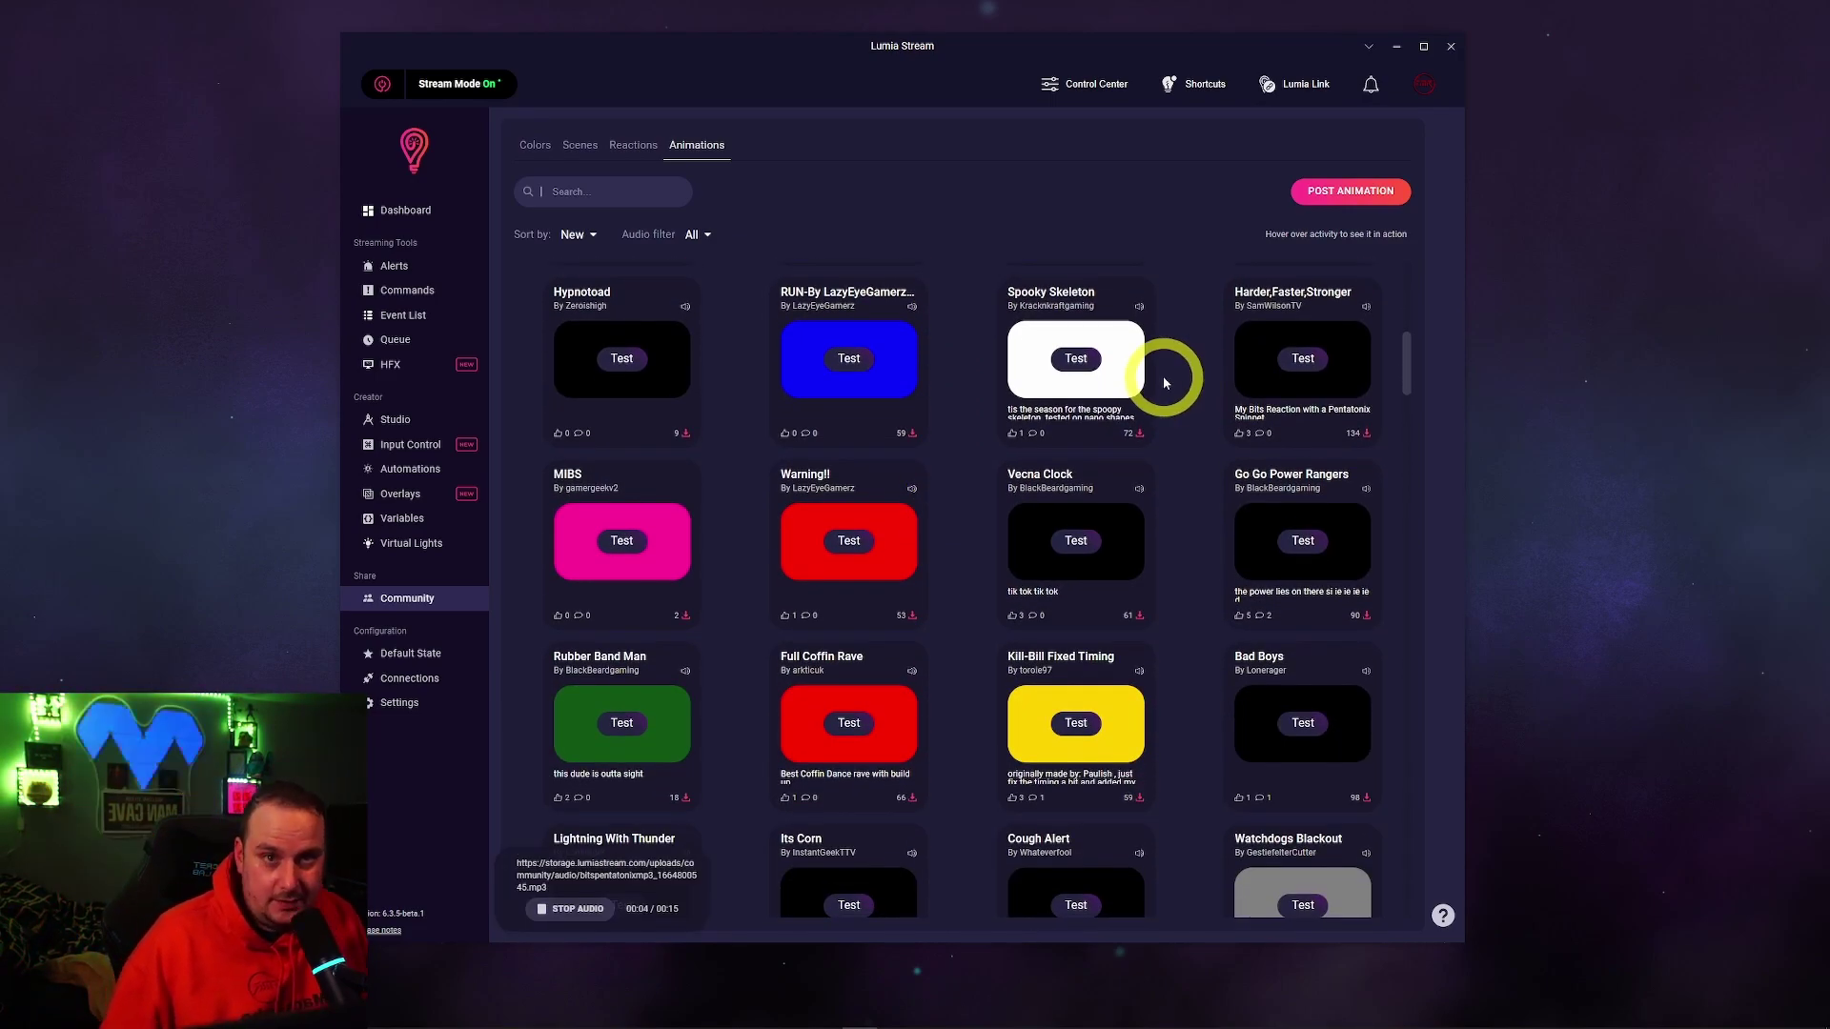